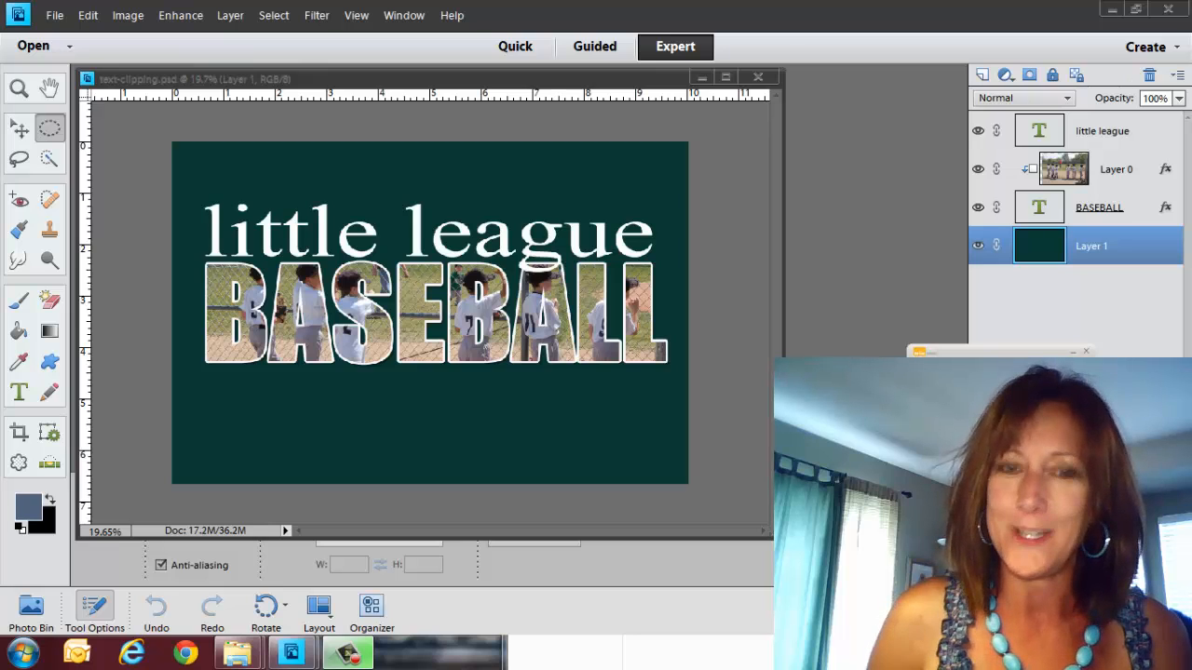
# Step: Toggle the visibility of the little league, photo and BASEBALL layers to examine how the finished text-clipping example is built
pyautogui.click(977, 134)
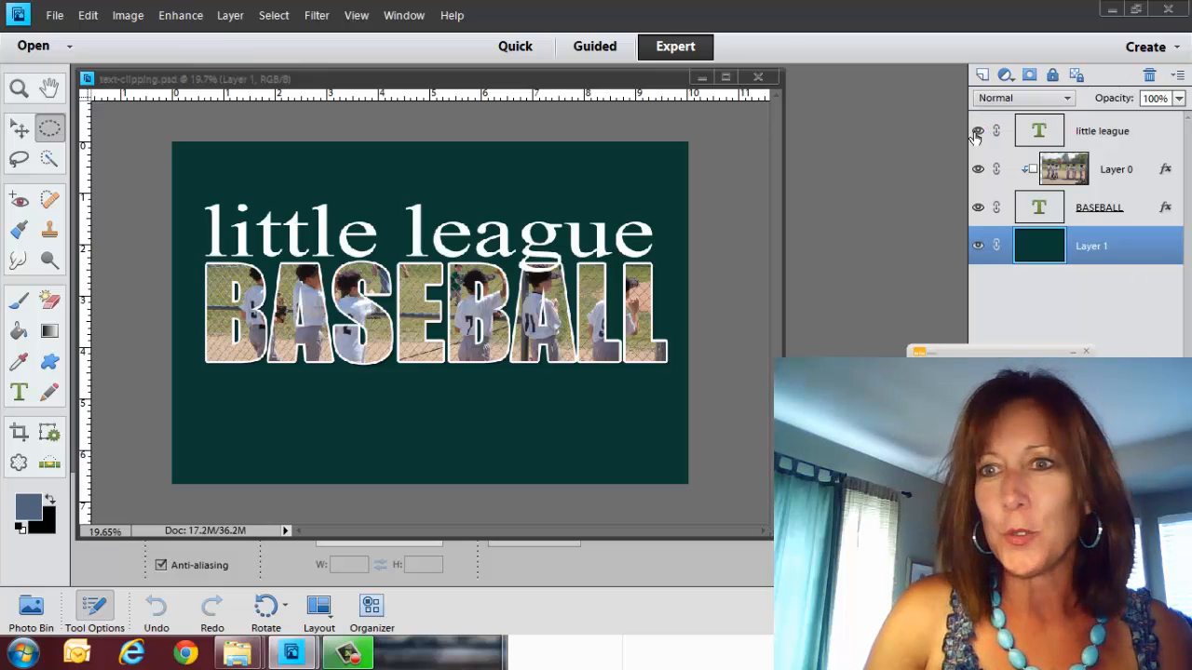
pyautogui.click(979, 170)
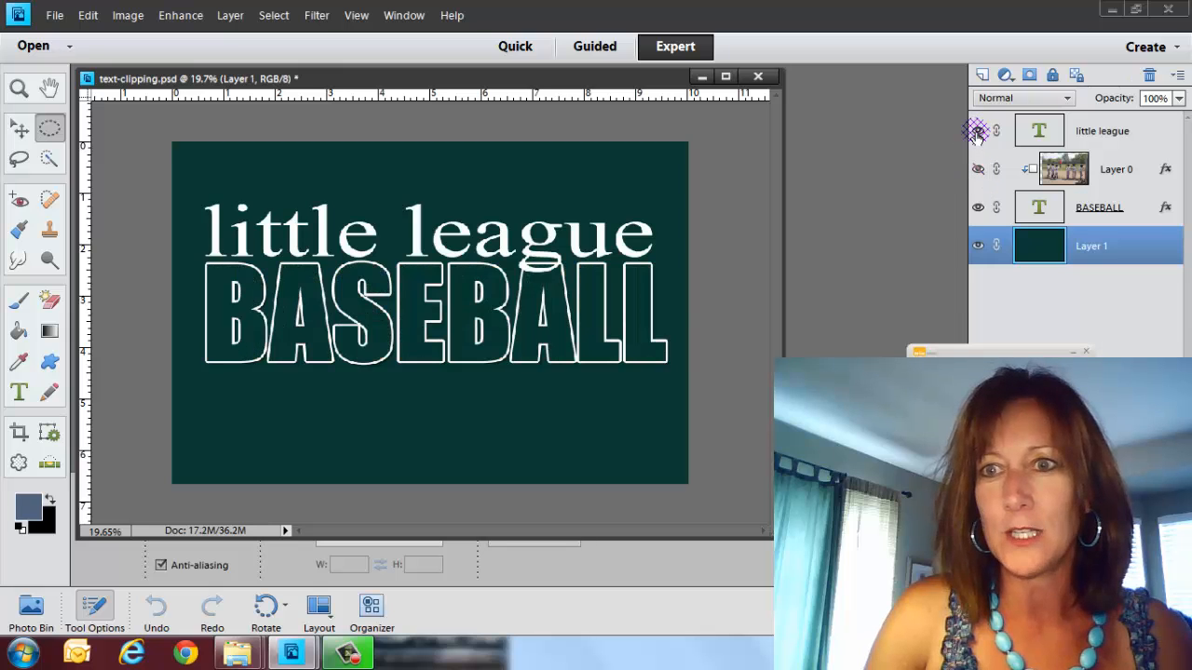
pyautogui.click(977, 133)
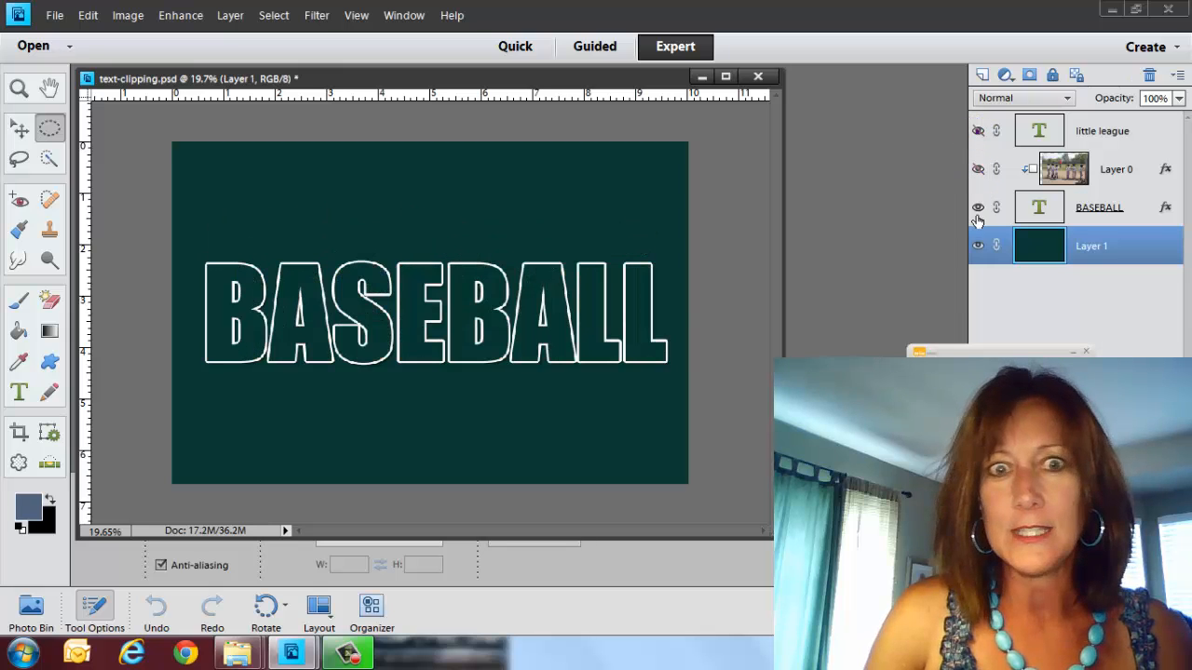
pyautogui.click(978, 133)
pyautogui.click(978, 210)
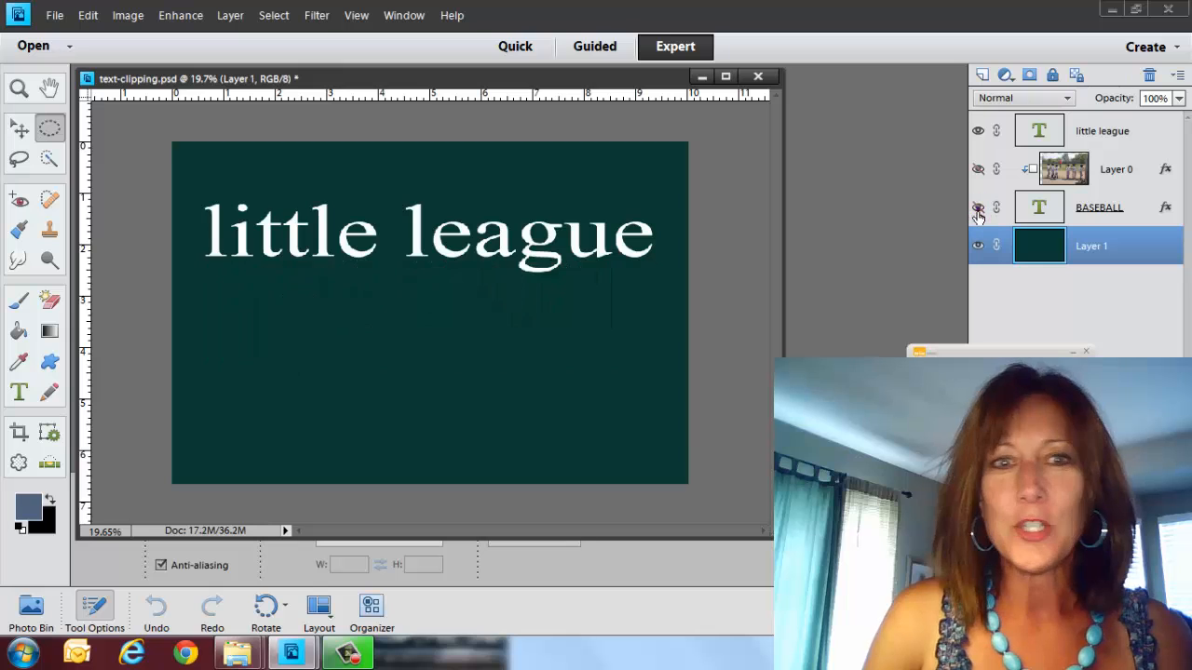
pyautogui.click(978, 208)
pyautogui.click(978, 170)
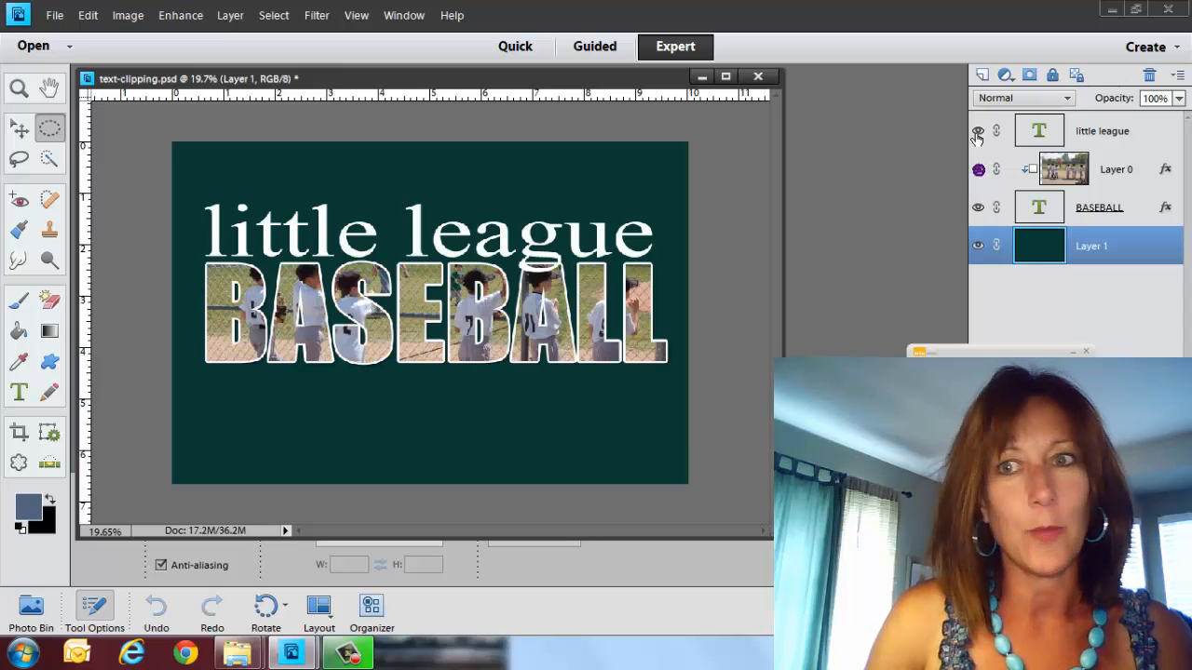
pyautogui.click(978, 131)
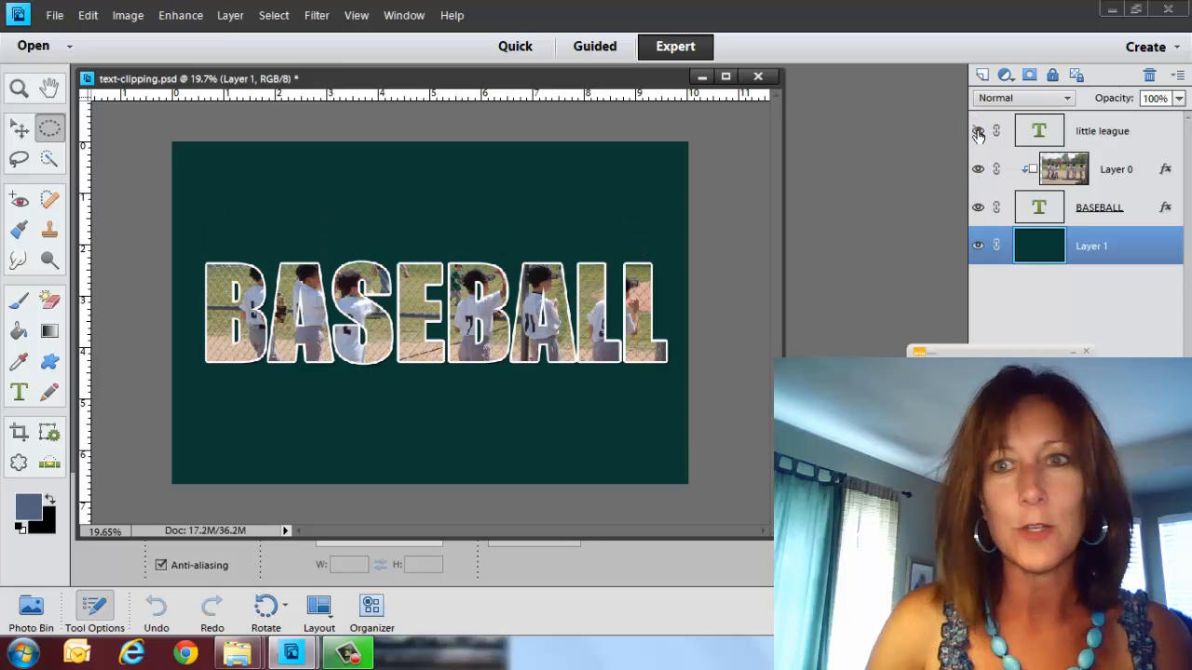
pyautogui.click(978, 132)
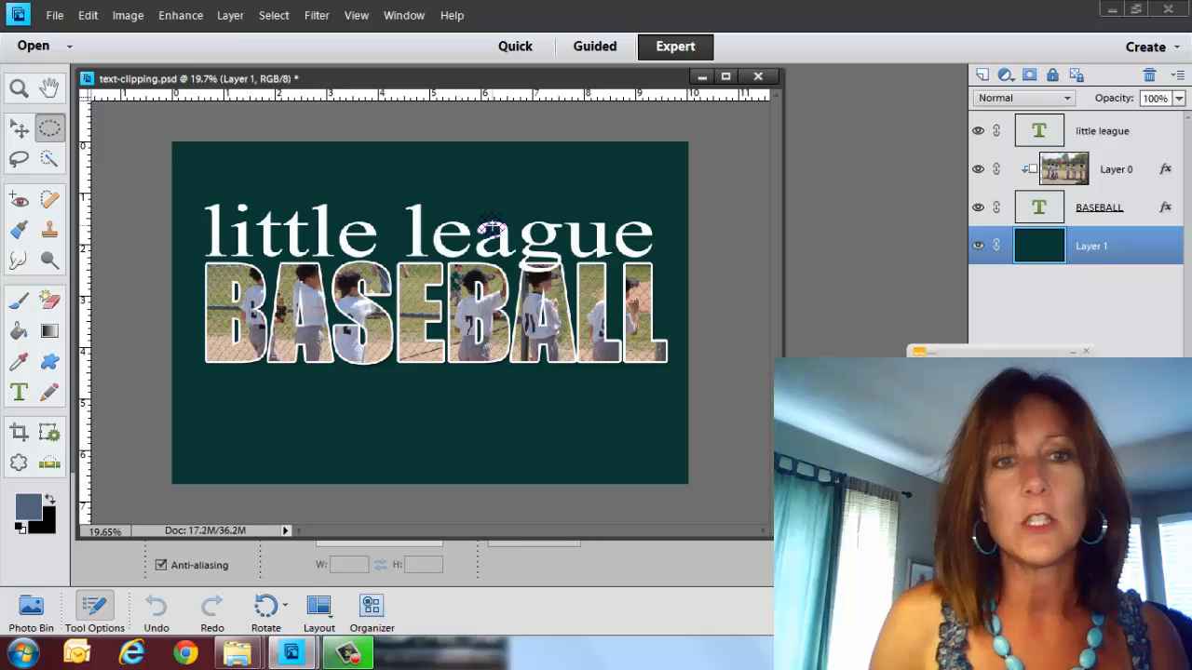
# Step: Close text-clipping.psd without saving changes and open team.JPG from the 09text-clipping folder
pyautogui.click(758, 77)
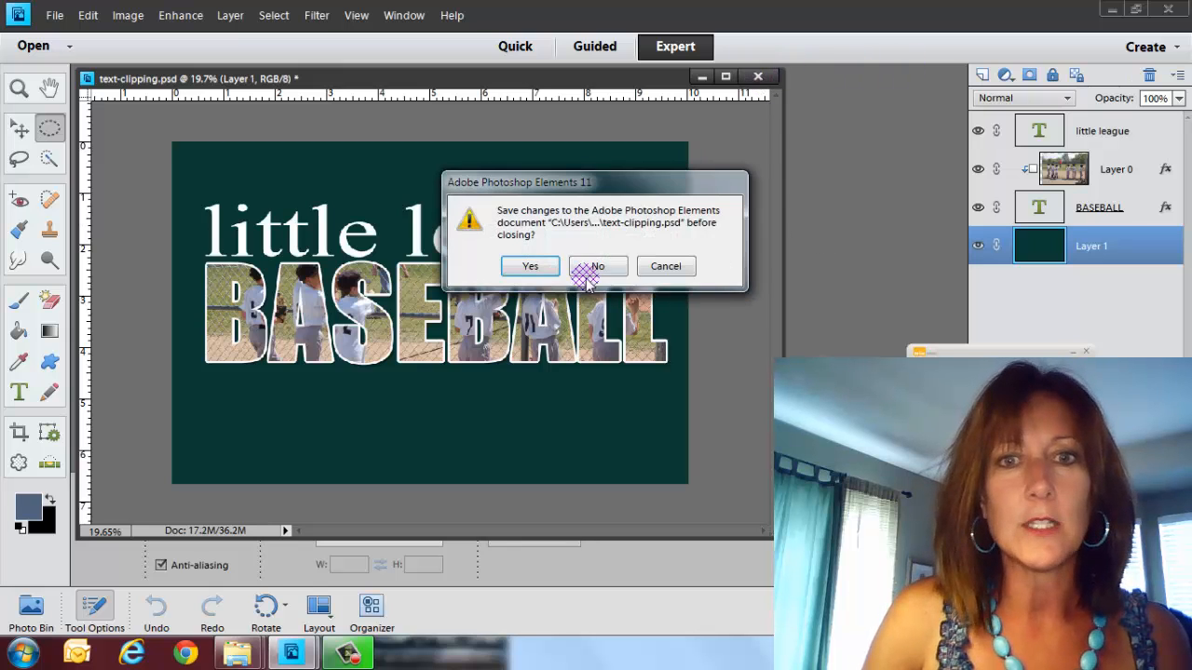
pyautogui.click(596, 266)
pyautogui.click(55, 15)
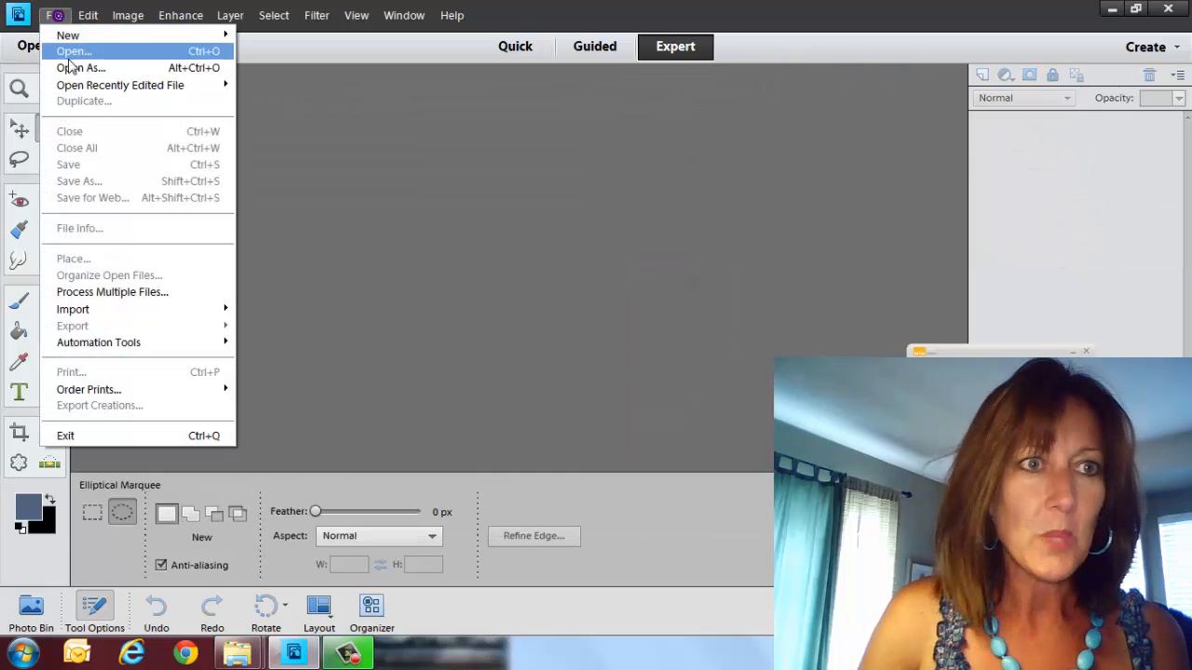
pyautogui.click(68, 54)
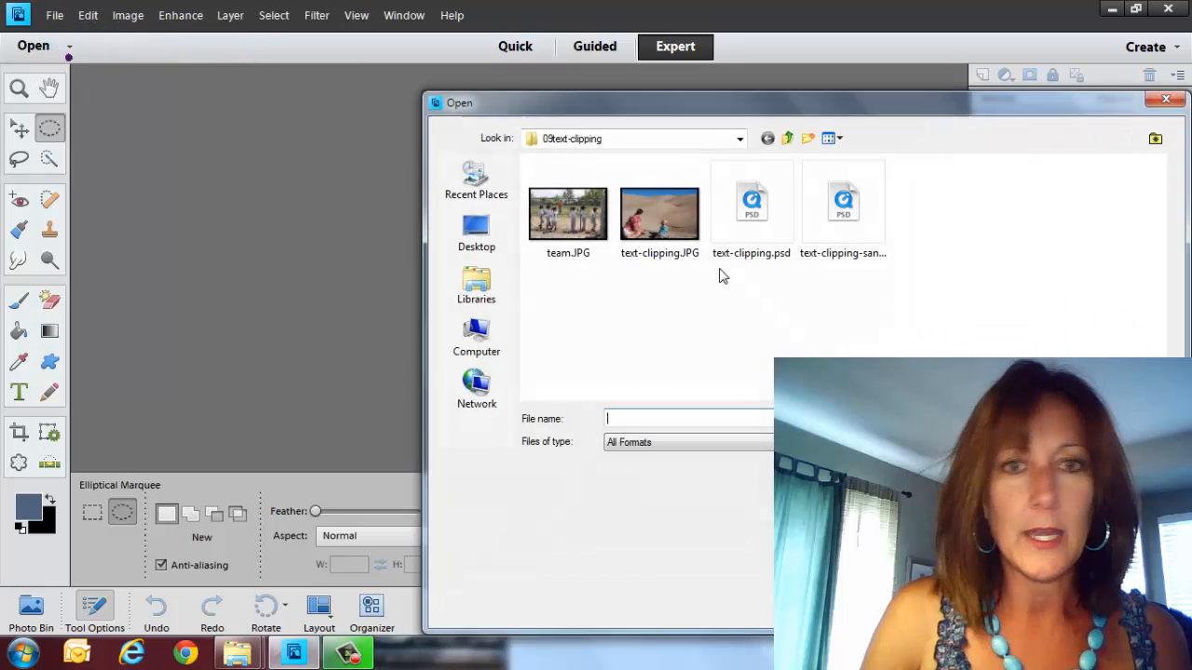
pyautogui.click(575, 224)
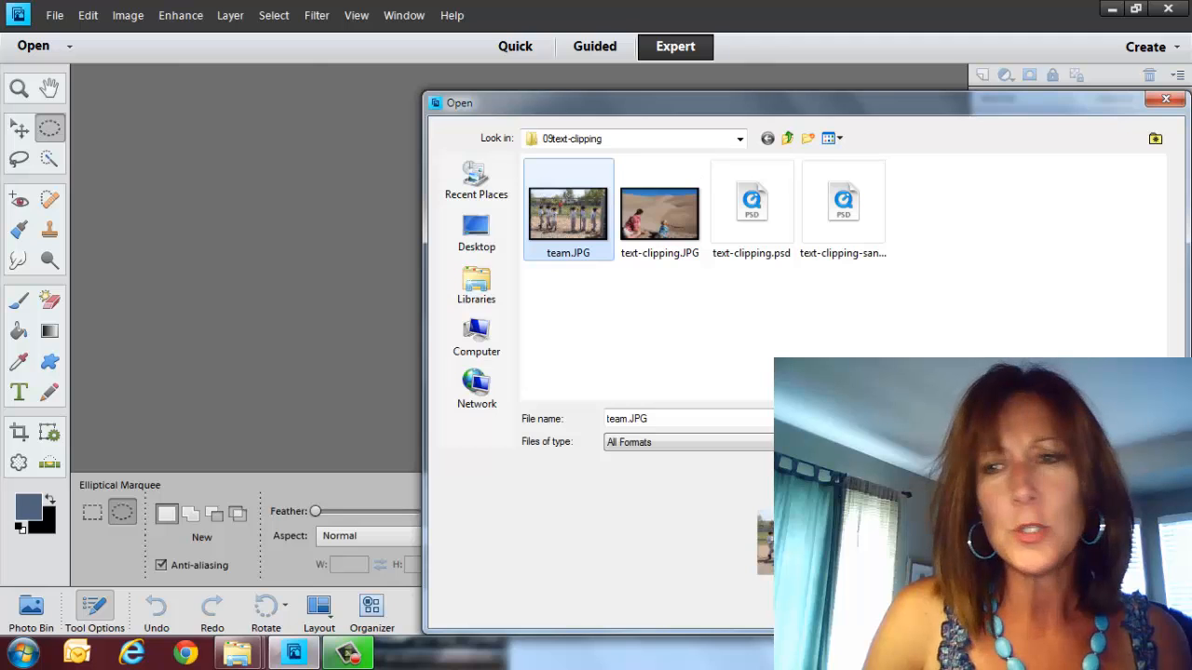
pyautogui.click(1122, 419)
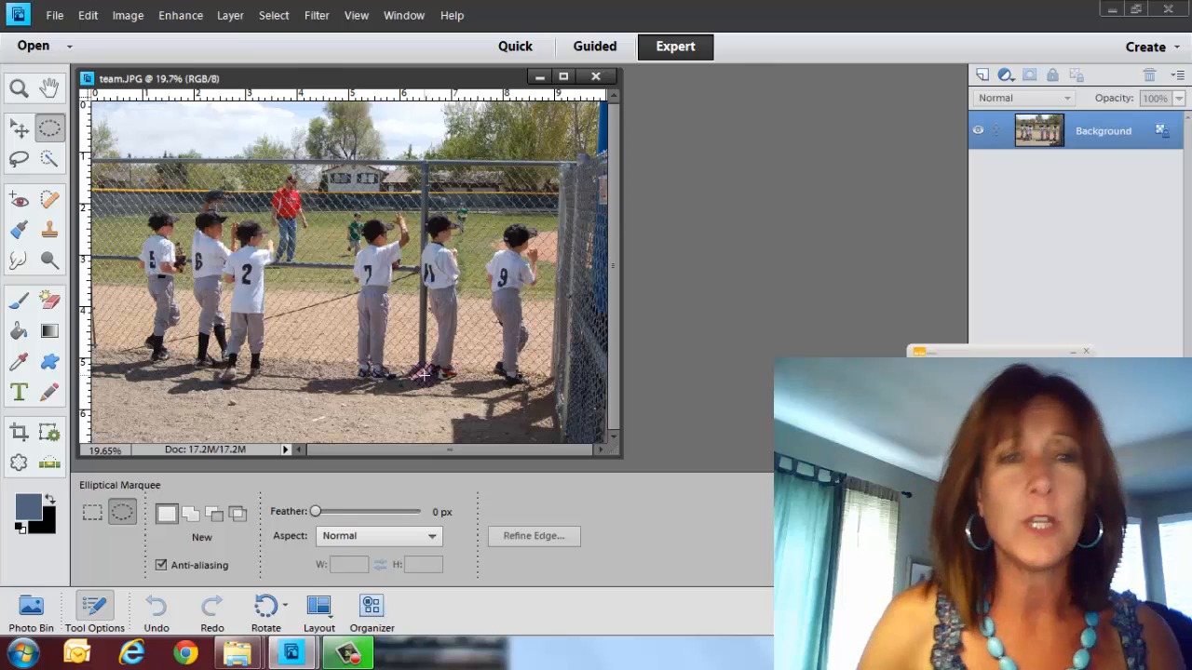
# Step: Create a blank 7 x 5 inch document at 300 pixels/inch in RGB Color with a white background
pyautogui.click(51, 16)
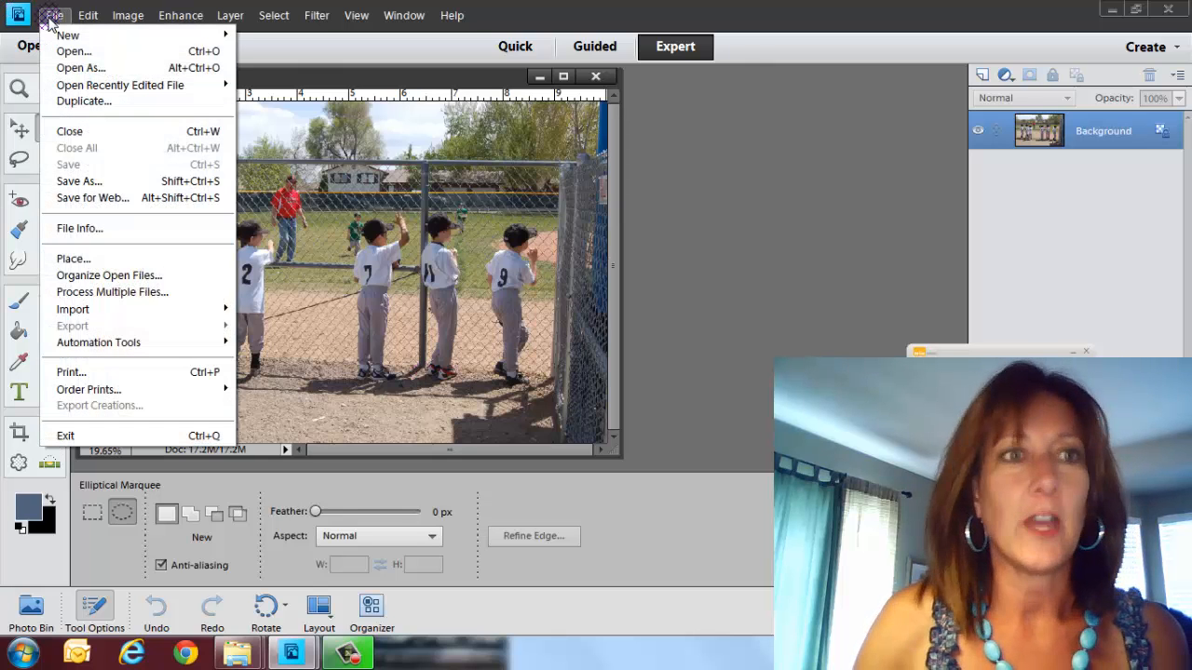
pyautogui.moveTo(57, 35)
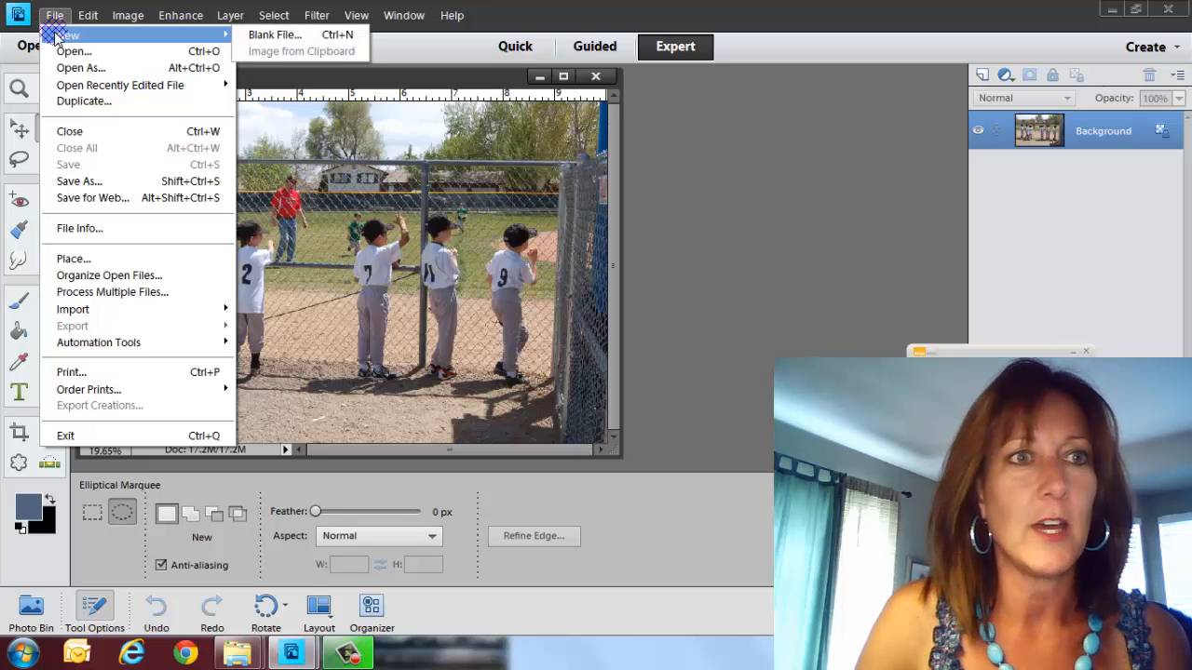
pyautogui.click(276, 35)
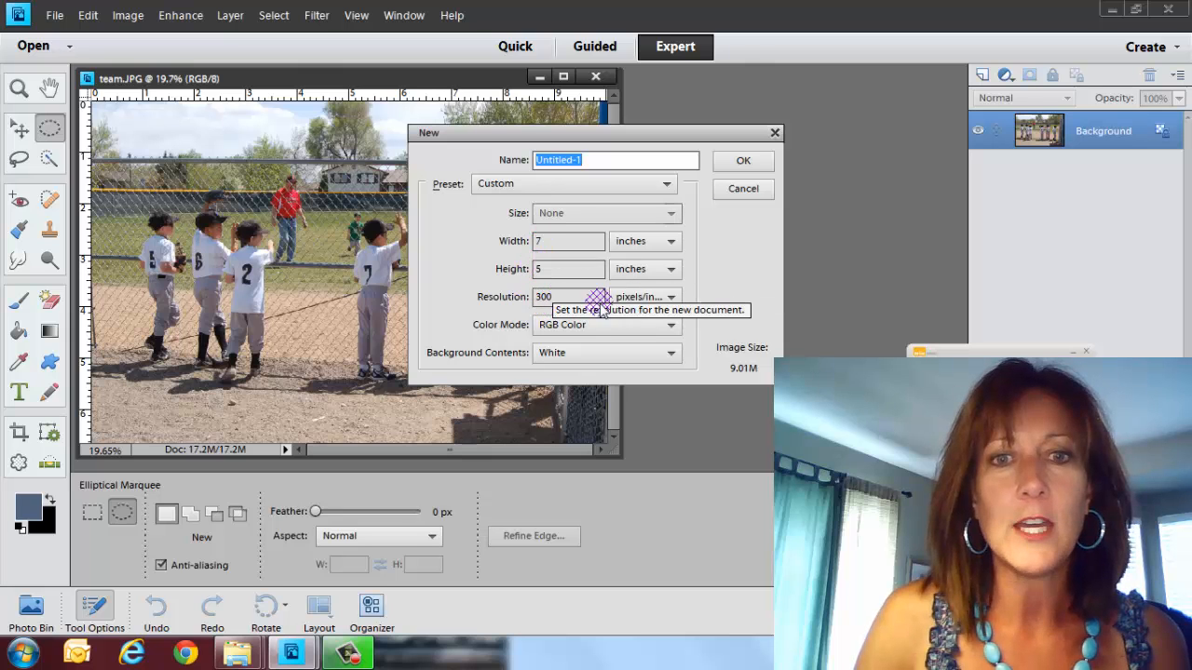
pyautogui.click(737, 161)
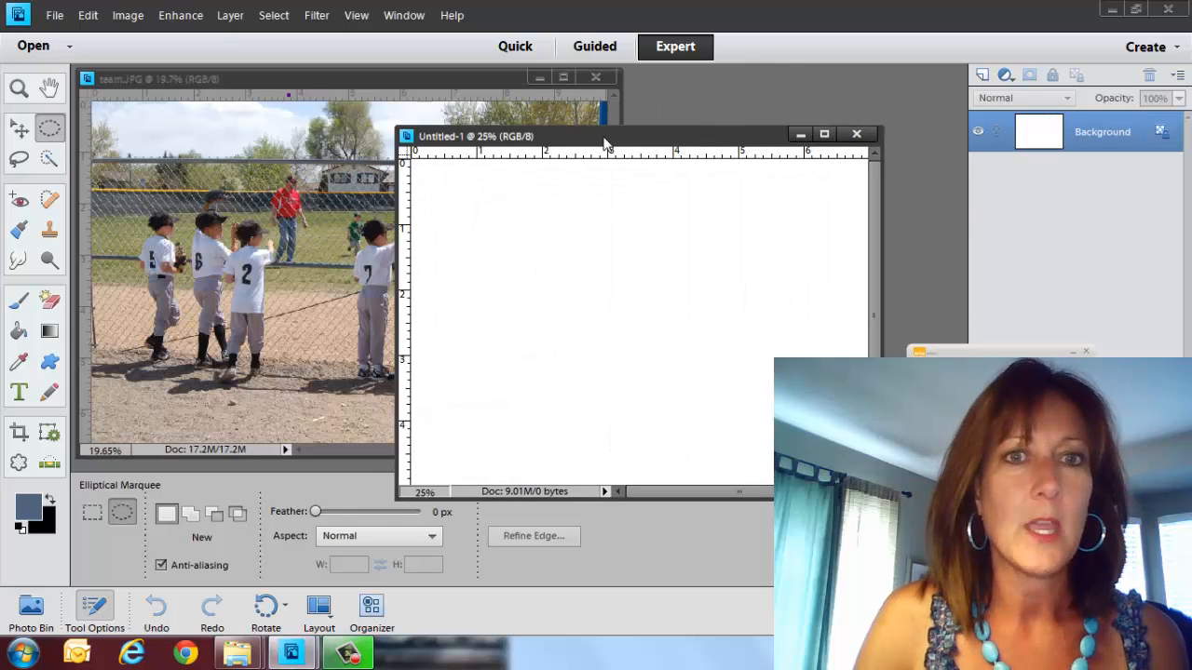
# Step: Copy the team photo into the blank document with the Move tool and close team.JPG
pyautogui.click(20, 128)
pyautogui.click(391, 268)
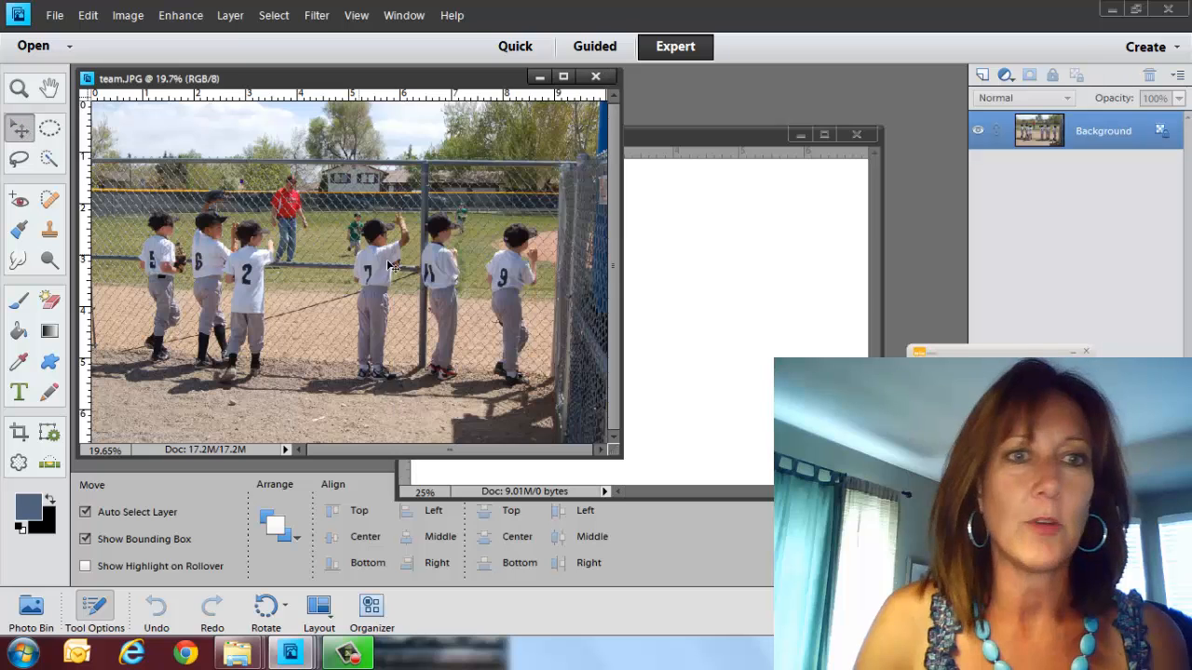
pyautogui.moveTo(376, 242); pyautogui.dragTo(729, 316)
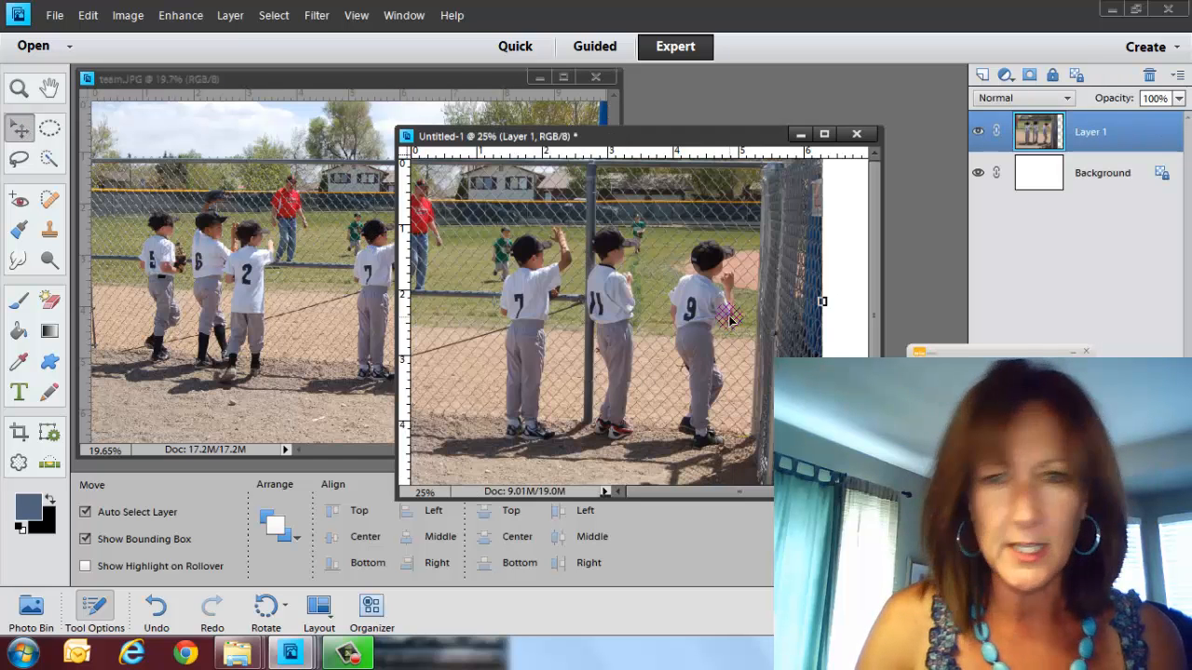
pyautogui.click(287, 241)
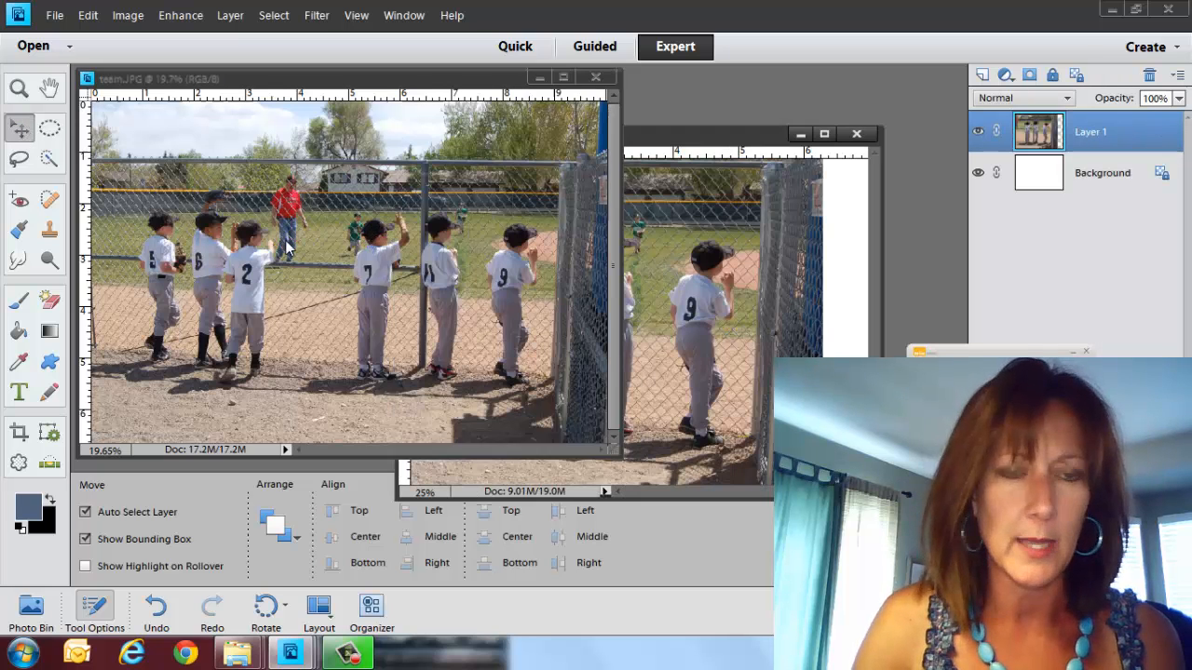
pyautogui.click(596, 76)
pyautogui.moveTo(587, 140); pyautogui.dragTo(368, 117)
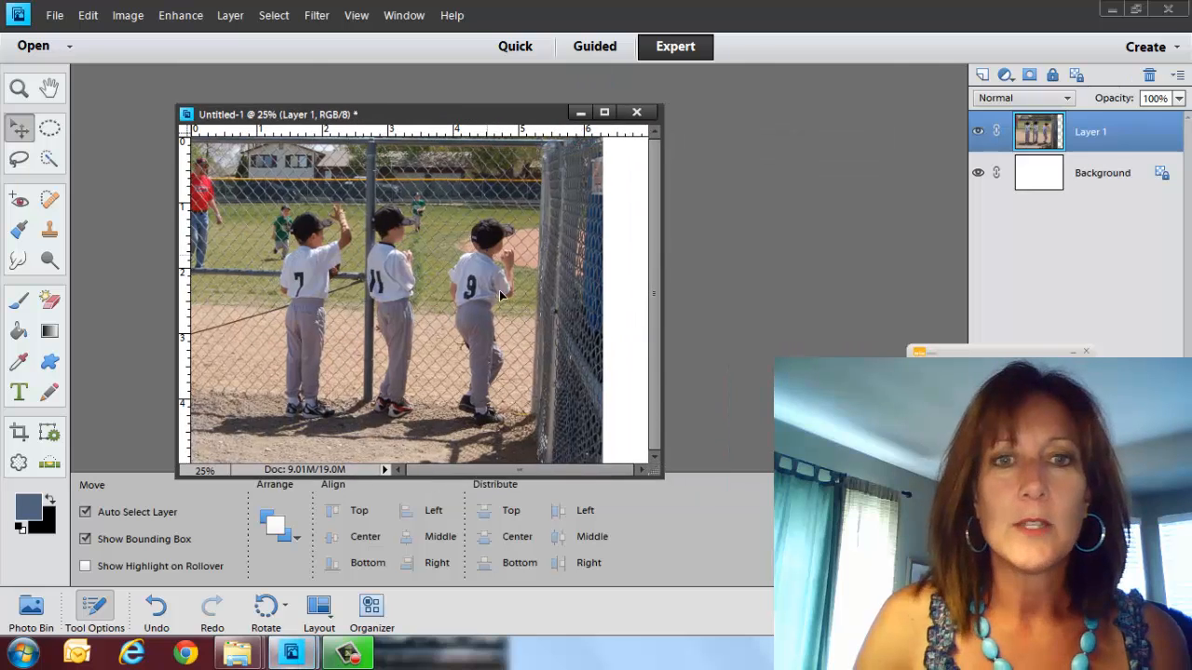
# Step: Scale the team photo proportionally to about 4.9 inches wide so it sits fully inside the white page
pyautogui.moveTo(486, 250); pyautogui.dragTo(540, 322)
pyautogui.moveTo(630, 202); pyautogui.dragTo(412, 306)
pyautogui.moveTo(313, 340); pyautogui.dragTo(470, 265)
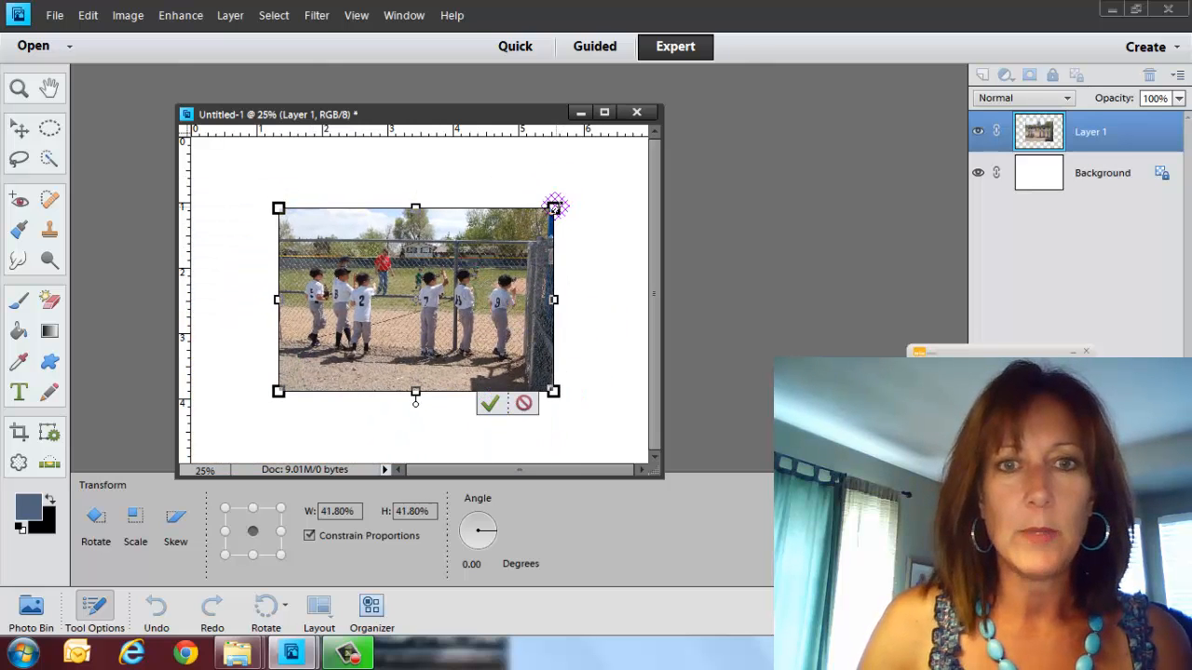
pyautogui.moveTo(555, 205); pyautogui.dragTo(601, 170)
pyautogui.click(532, 404)
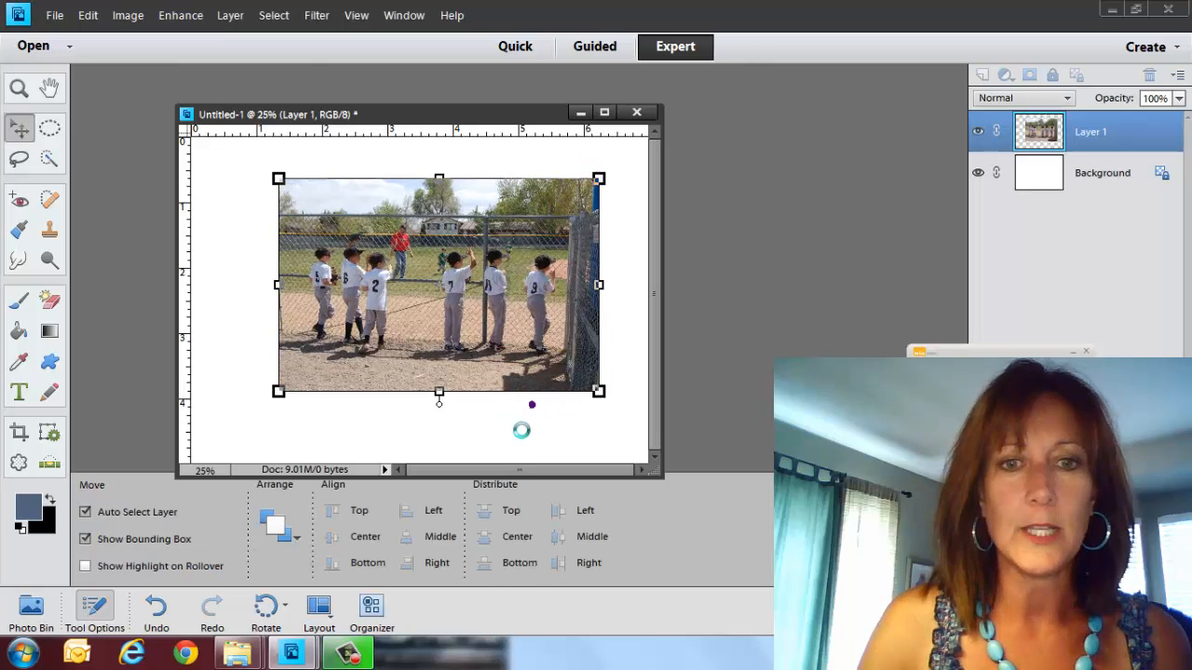
pyautogui.moveTo(654, 472); pyautogui.dragTo(794, 544)
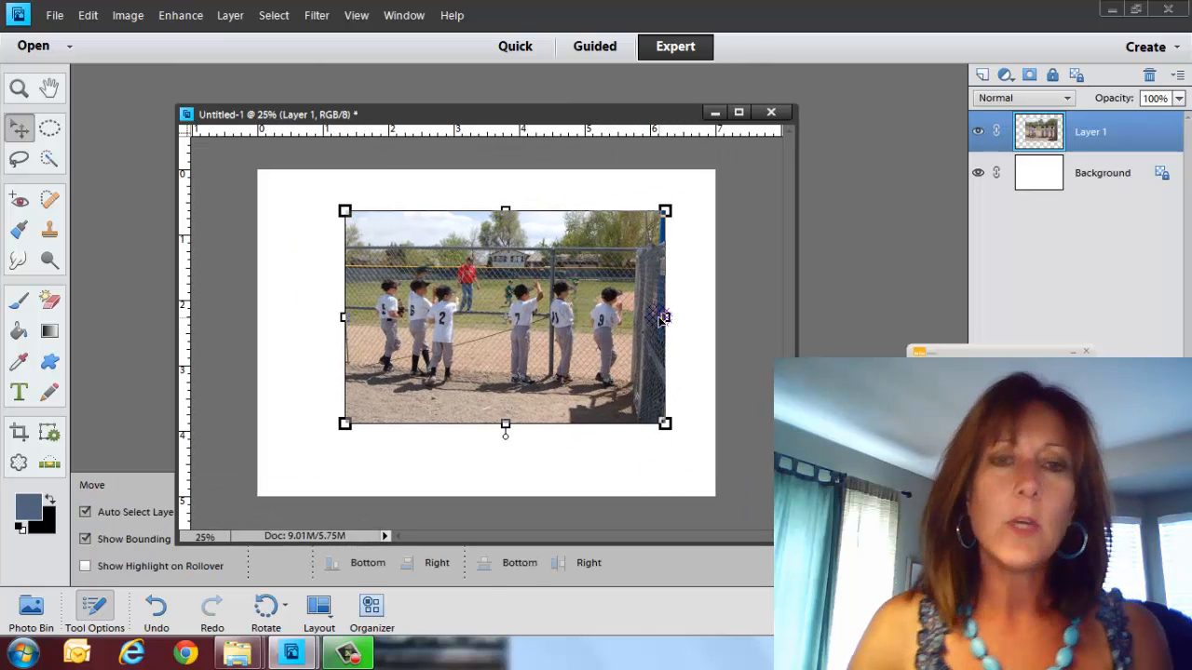
pyautogui.moveTo(663, 317)
pyautogui.mouseDown()
pyautogui.moveTo(1131, 205)
pyautogui.moveTo(972, 345)
pyautogui.moveTo(1083, 177)
pyautogui.moveTo(1066, 226)
pyautogui.mouseUp()
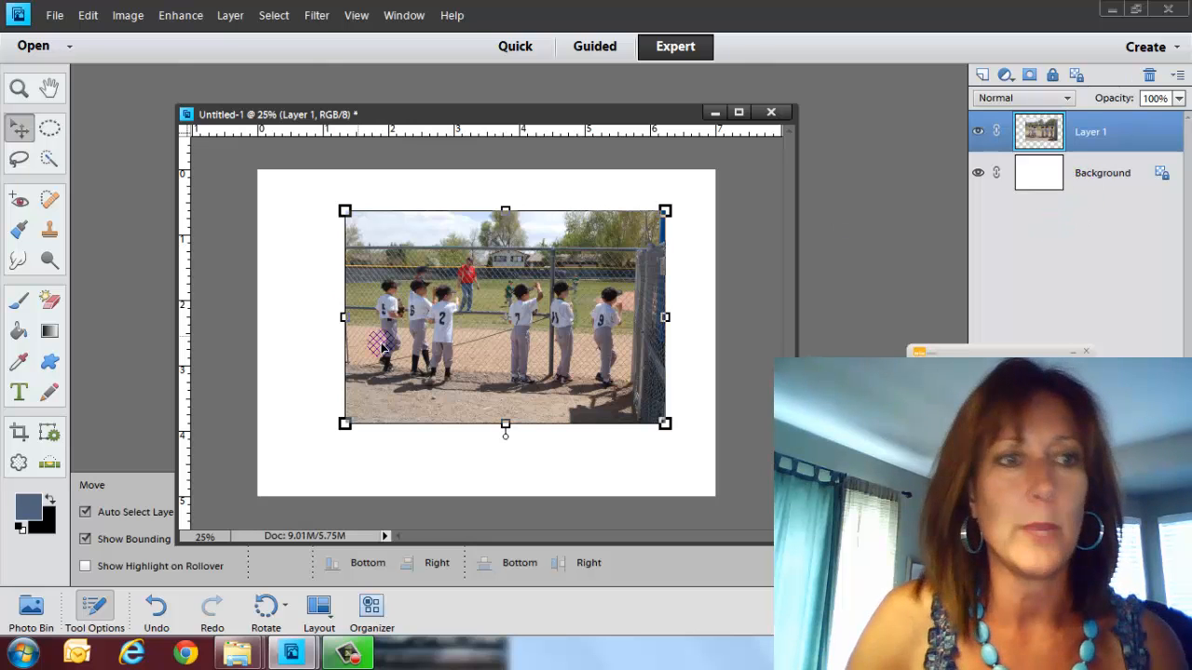
# Step: Add the horizontal text "BASEBALL" over the team photo and commit it
pyautogui.click(18, 391)
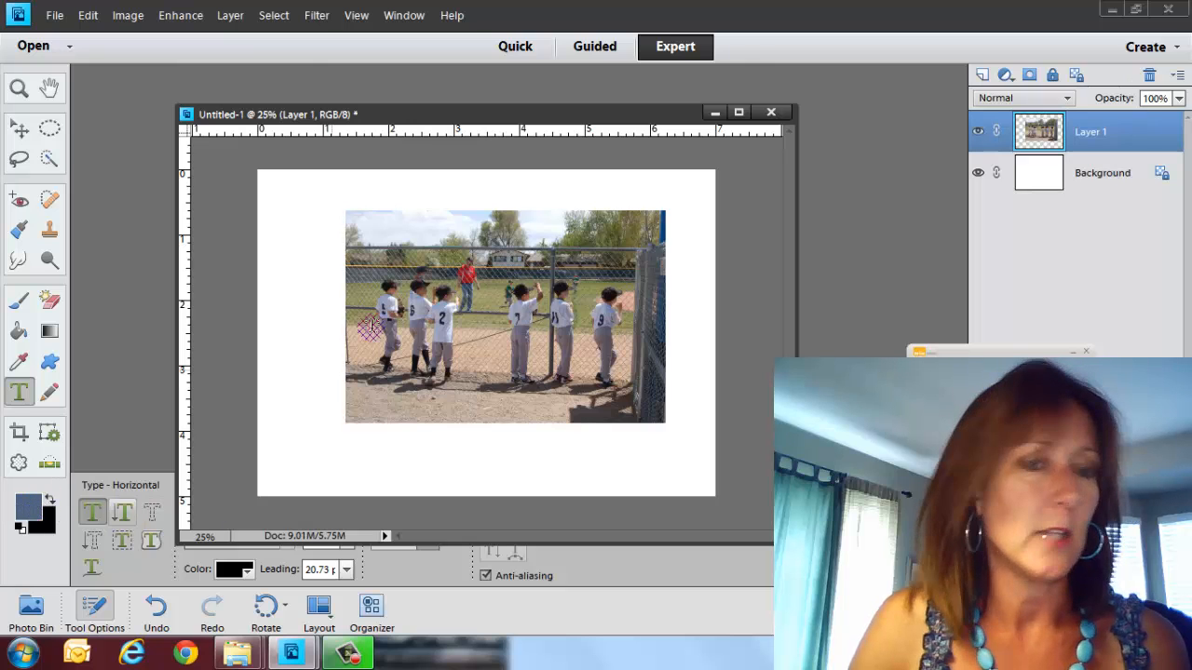
pyautogui.click(386, 319)
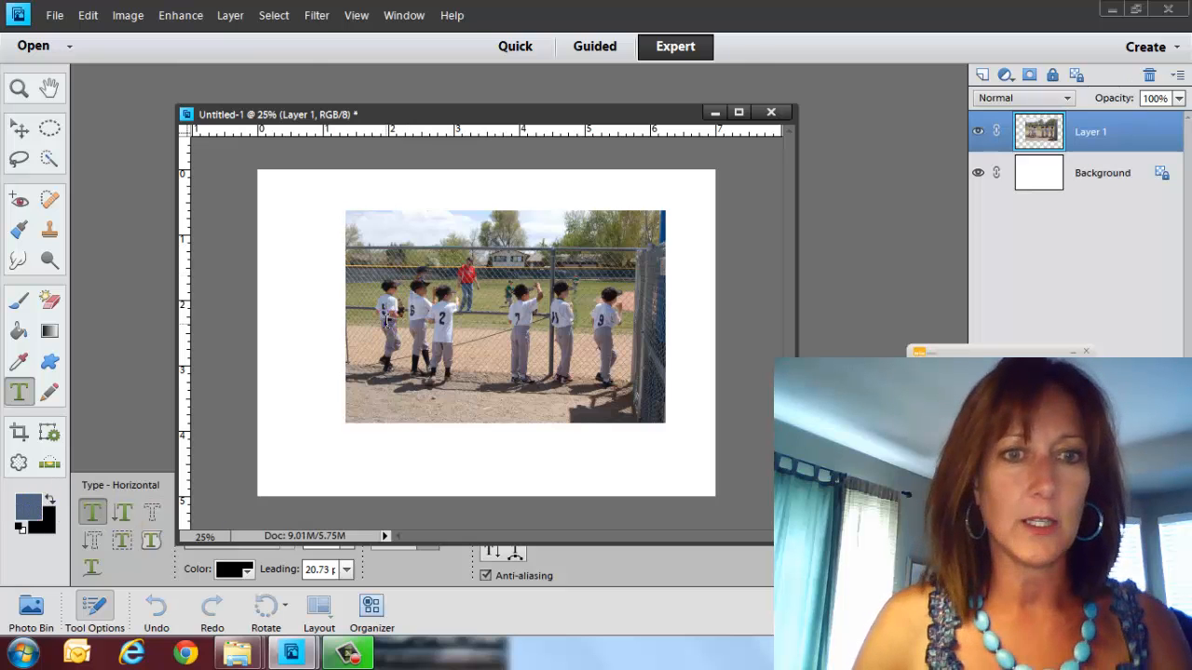
pyautogui.write('BASE')
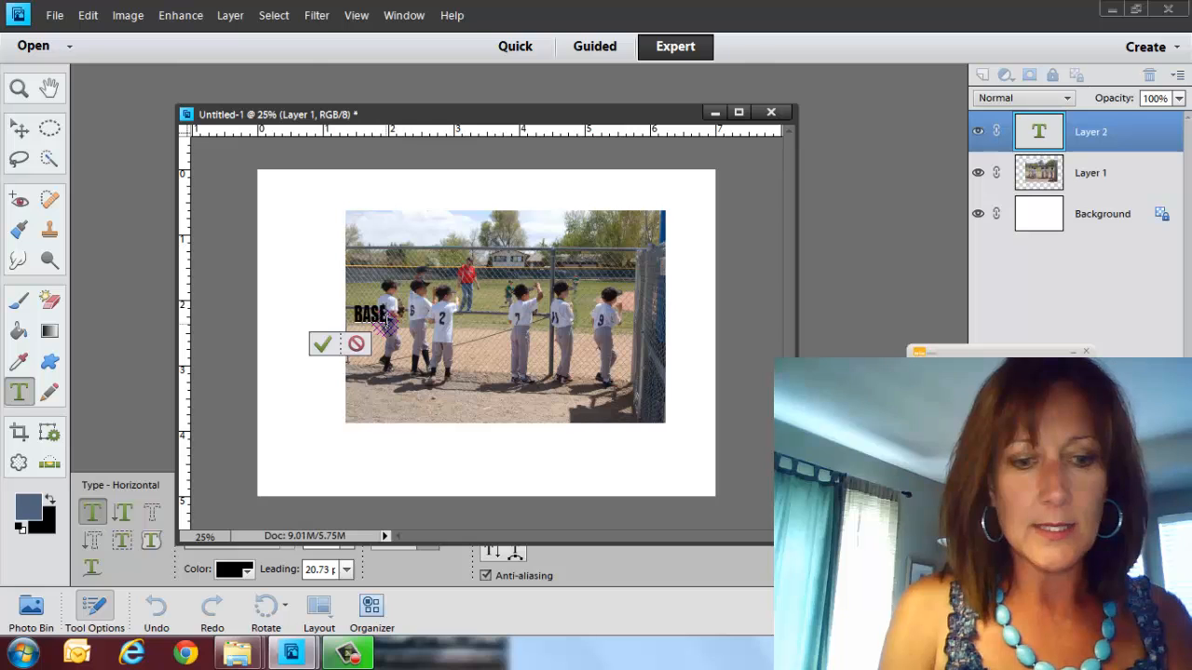
pyautogui.write('BALL')
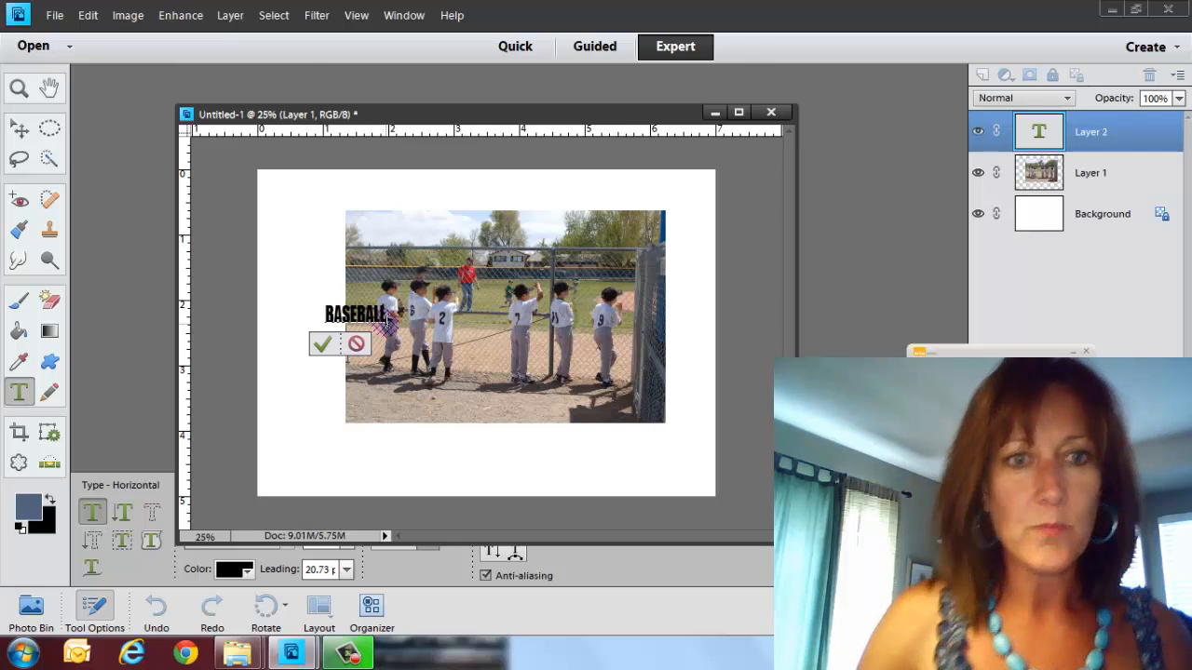
pyautogui.click(321, 344)
# Step: Enlarge the BASEBALL text to nearly the photo's width and position it over the players
pyautogui.moveTo(387, 305); pyautogui.dragTo(623, 200)
pyautogui.moveTo(547, 273); pyautogui.dragTo(578, 336)
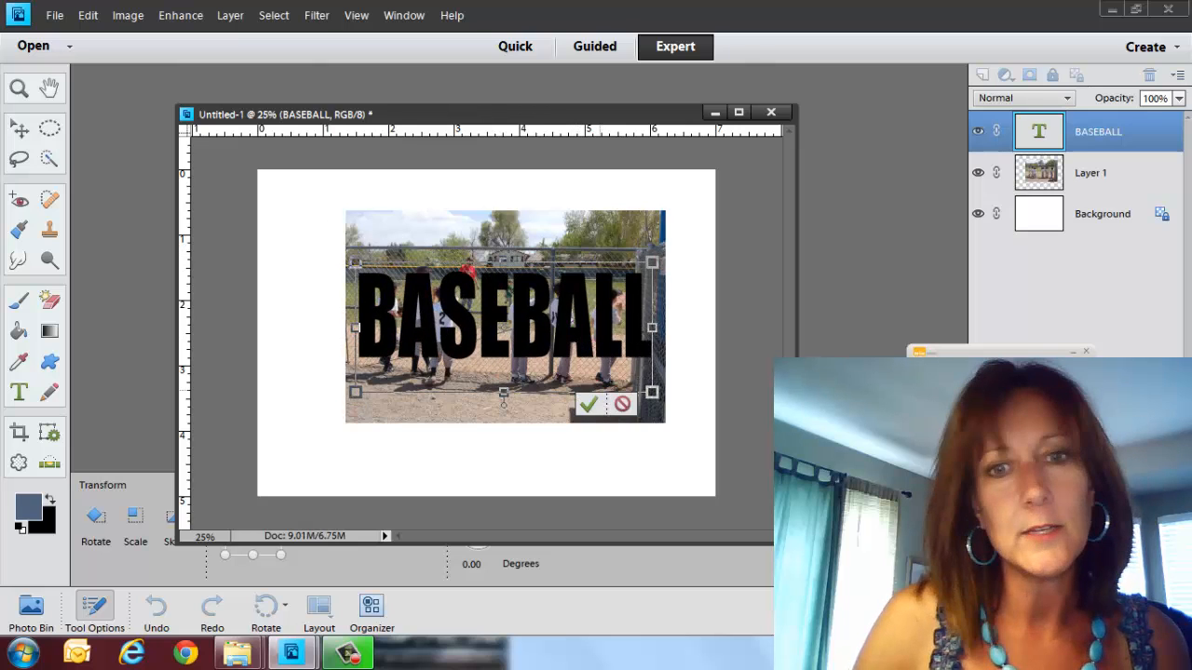
pyautogui.click(588, 405)
# Step: Stretch the BASEBALL text to about 106% width and 104% height so it spans the whole photo, and commit the transform
pyautogui.moveTo(463, 539); pyautogui.dragTo(474, 414)
pyautogui.click(19, 393)
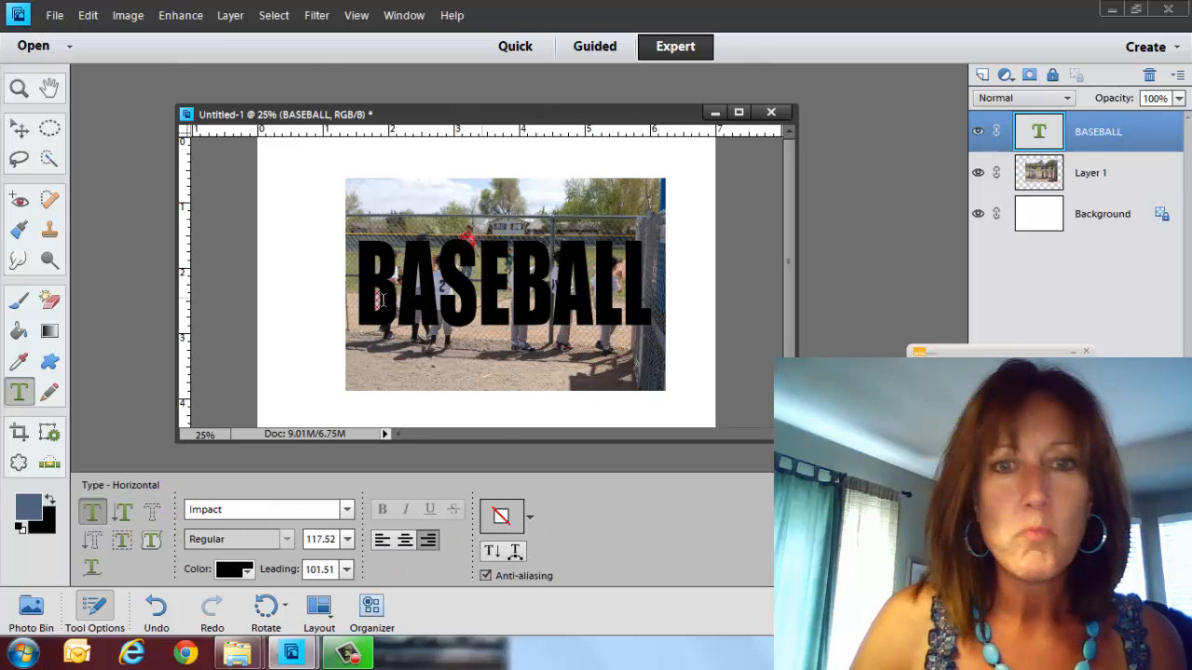
pyautogui.click(18, 128)
pyautogui.moveTo(650, 242); pyautogui.dragTo(662, 230)
pyautogui.moveTo(359, 240); pyautogui.dragTo(341, 225)
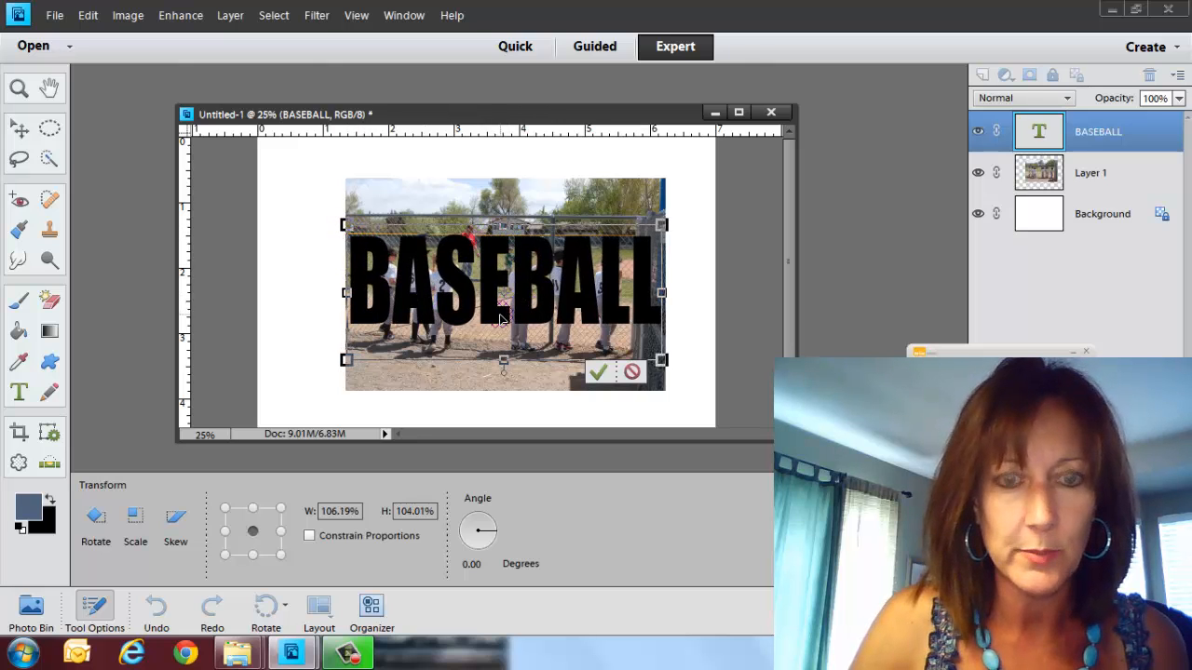
pyautogui.moveTo(500, 319); pyautogui.dragTo(496, 323)
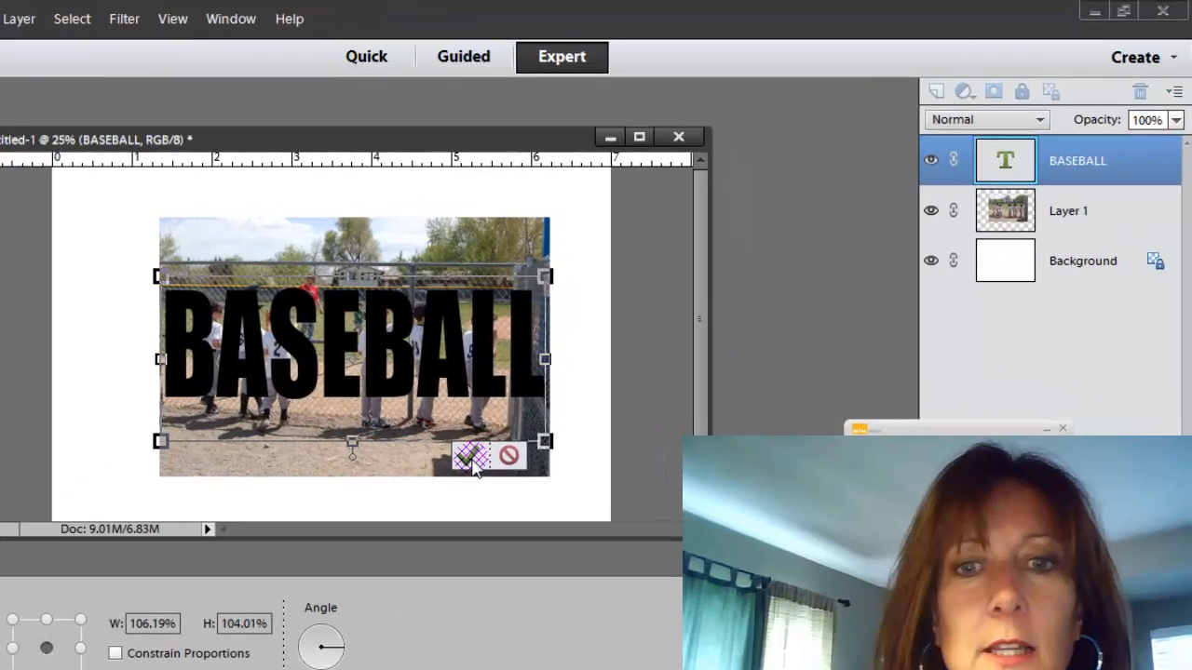
pyautogui.click(600, 375)
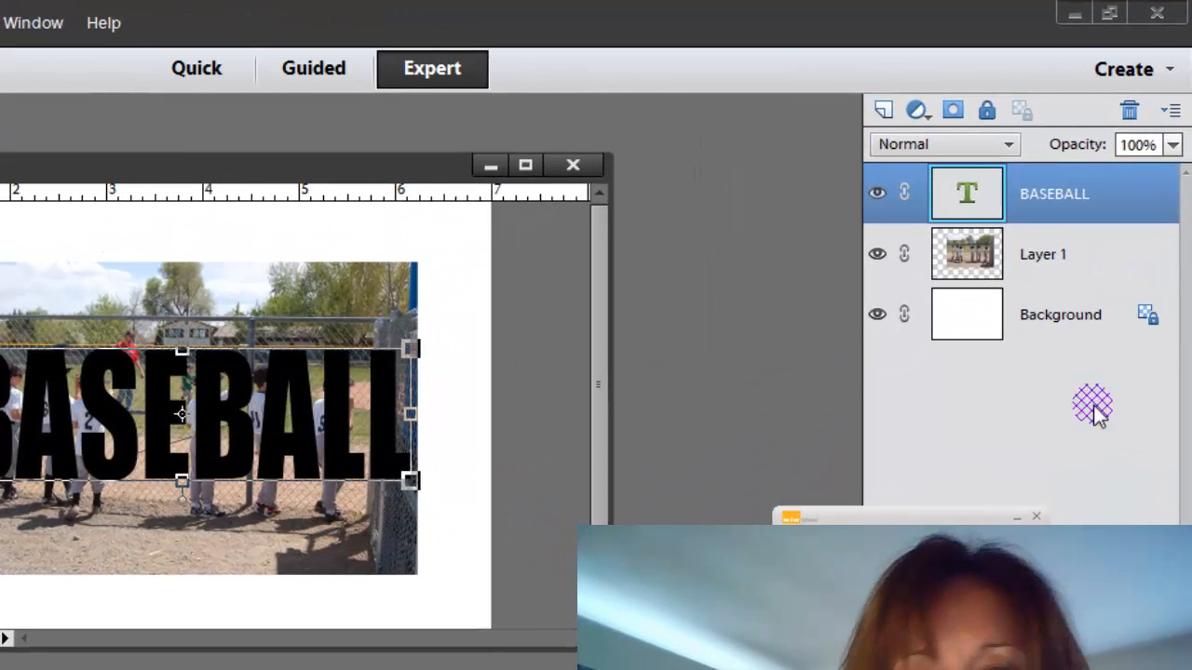
# Step: Move the BASEBALL text layer beneath the photo on Layer 1 in the layer order
pyautogui.moveTo(1049, 212)
pyautogui.mouseDown()
pyautogui.moveTo(1046, 195)
pyautogui.moveTo(1045, 277)
pyautogui.moveTo(963, 263)
pyautogui.mouseUp()
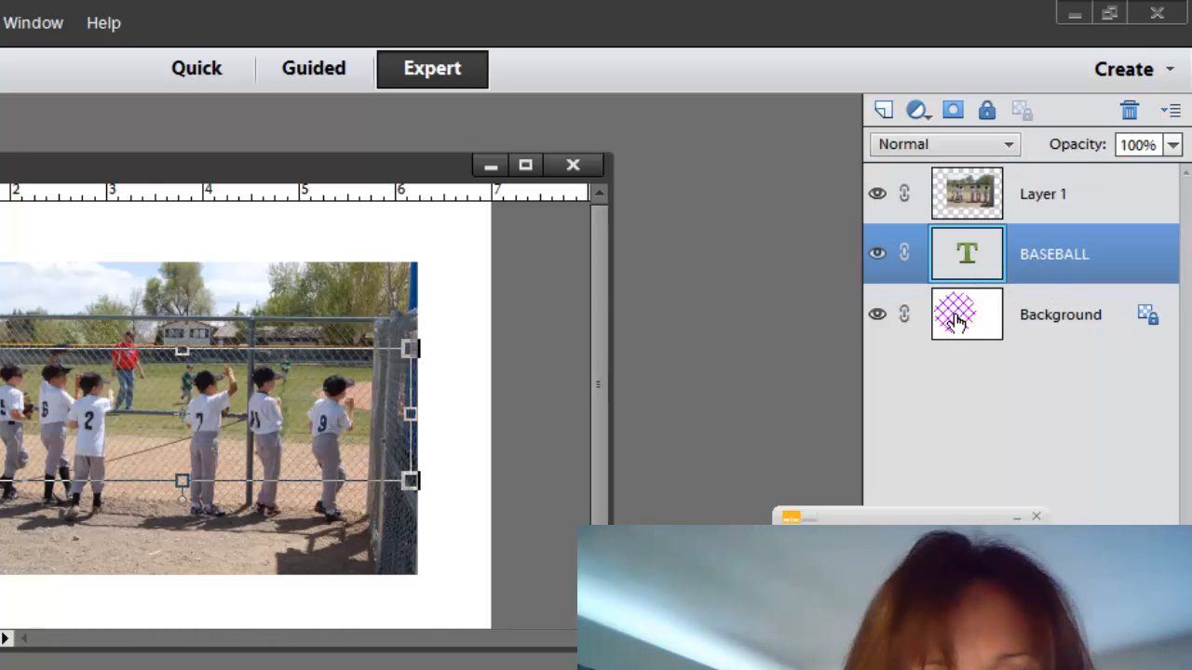
pyautogui.moveTo(956, 318)
pyautogui.mouseDown()
pyautogui.moveTo(157, 427)
pyautogui.moveTo(911, 326)
pyautogui.moveTo(1062, 201)
pyautogui.mouseUp()
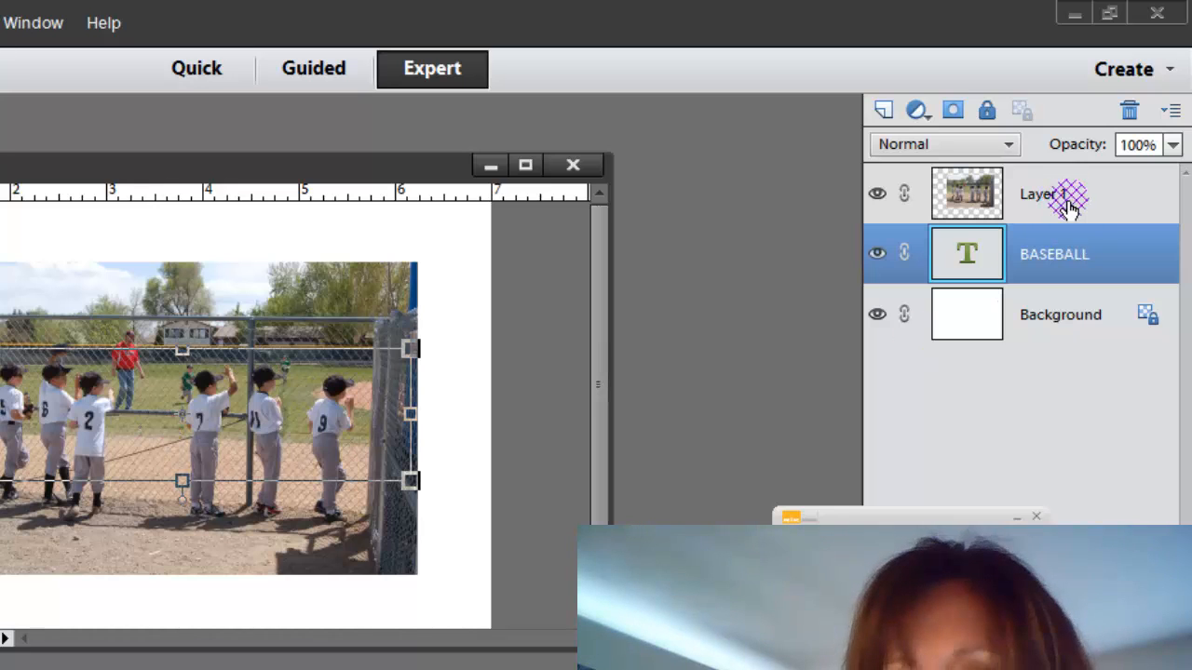
# Step: Try a clipping mask that clips Layer 1's photo to the BASEBALL text layer, and undo it
pyautogui.click(1082, 206)
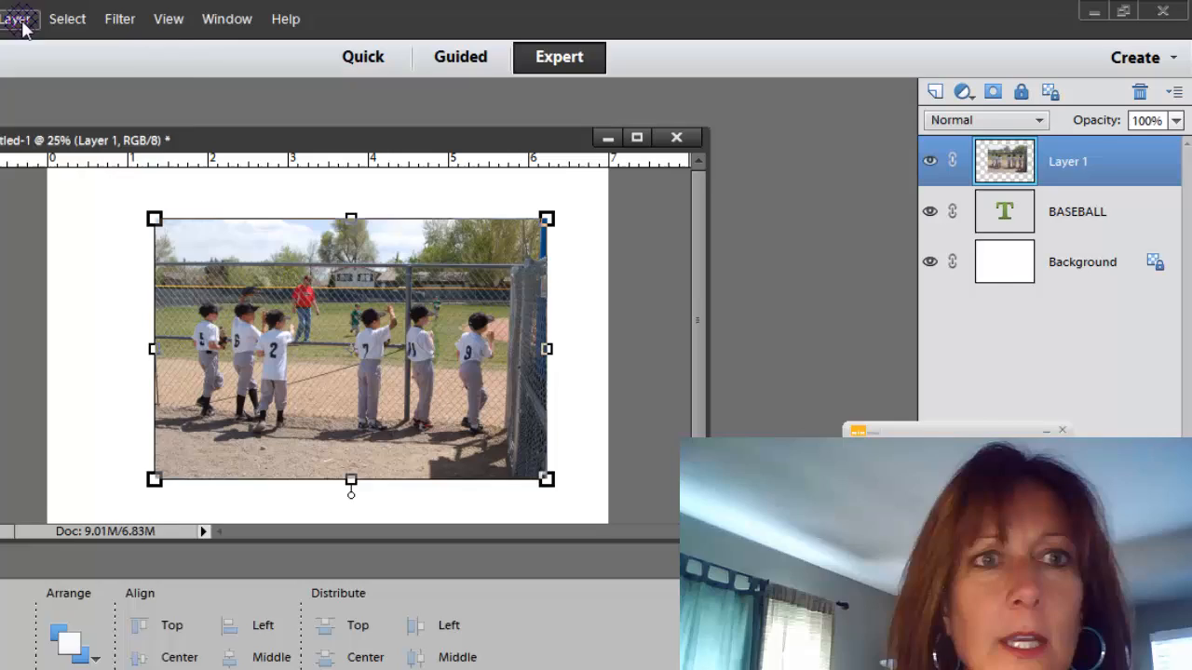
pyautogui.click(22, 21)
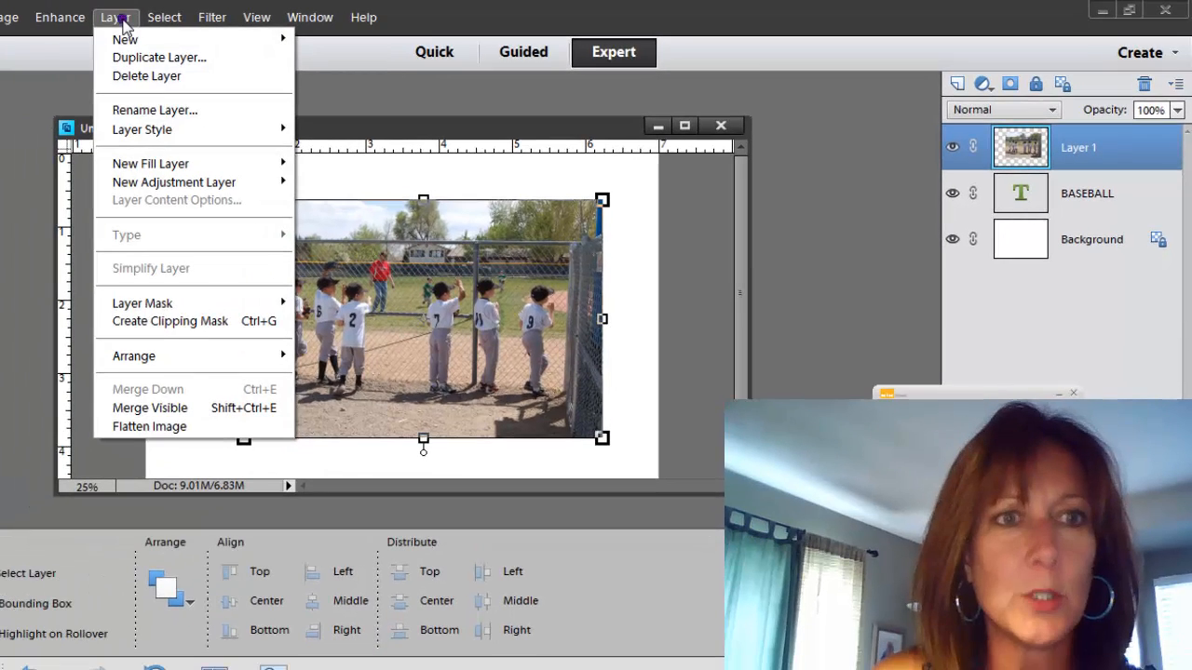
pyautogui.click(137, 322)
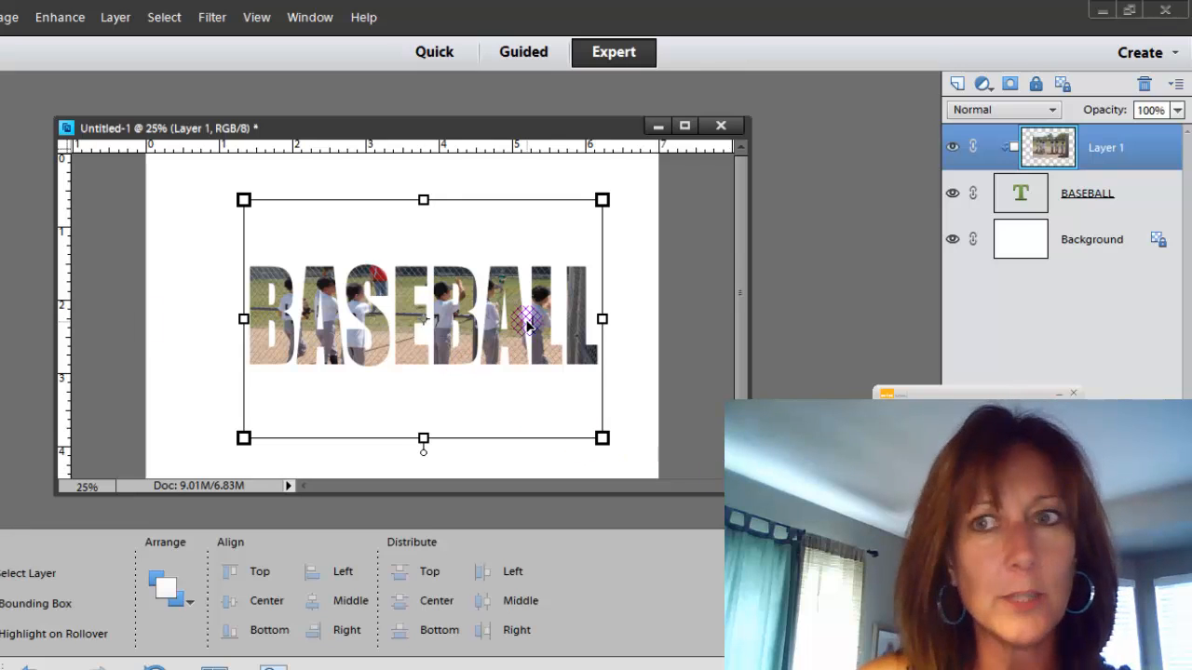
pyautogui.hotkey('ctrl', 'z')
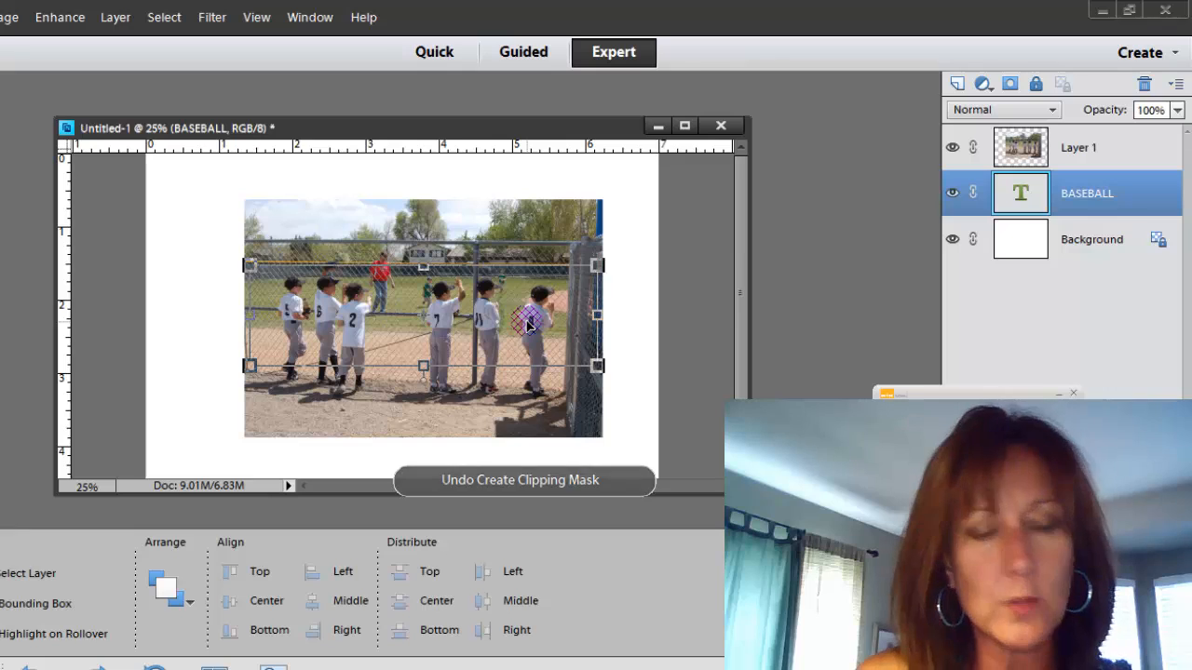
# Step: Clip the photo on Layer 1 to the BASEBALL text layer beneath it and enlarge the document window to show the whole page
pyautogui.moveTo(1126, 158)
pyautogui.mouseDown()
pyautogui.moveTo(1110, 179)
pyautogui.moveTo(1105, 142)
pyautogui.moveTo(1108, 166)
pyautogui.mouseUp()
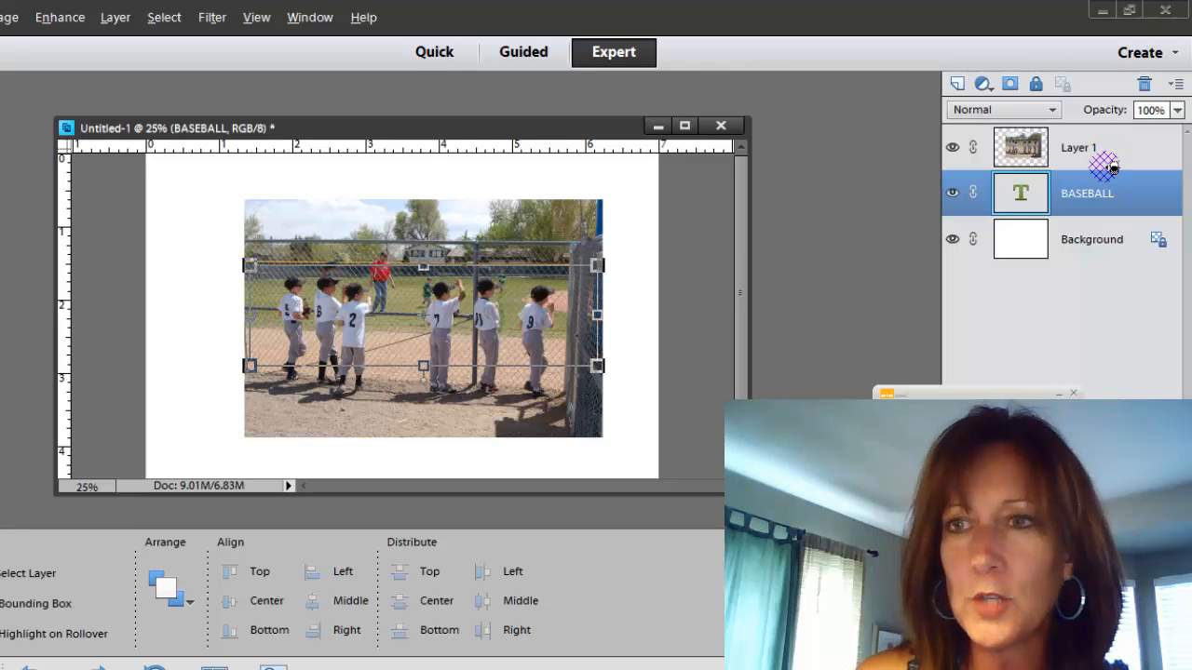
pyautogui.keyDown('alt'); pyautogui.click(1110, 173); pyautogui.keyUp('alt')
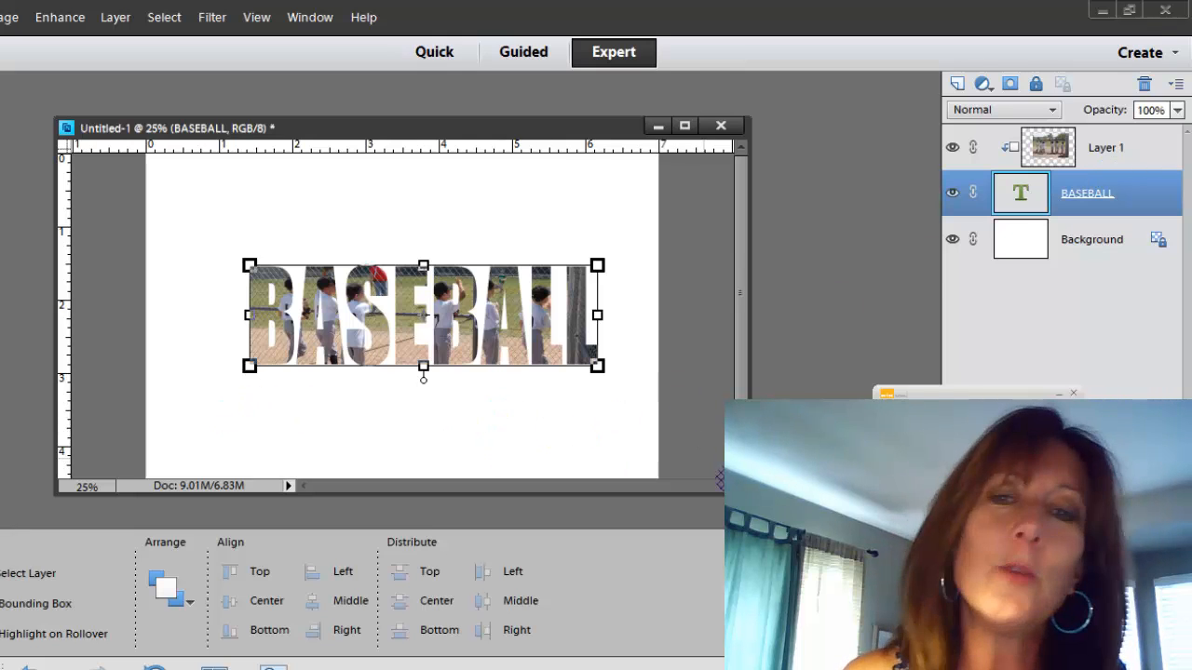
pyautogui.moveTo(747, 494); pyautogui.dragTo(801, 595)
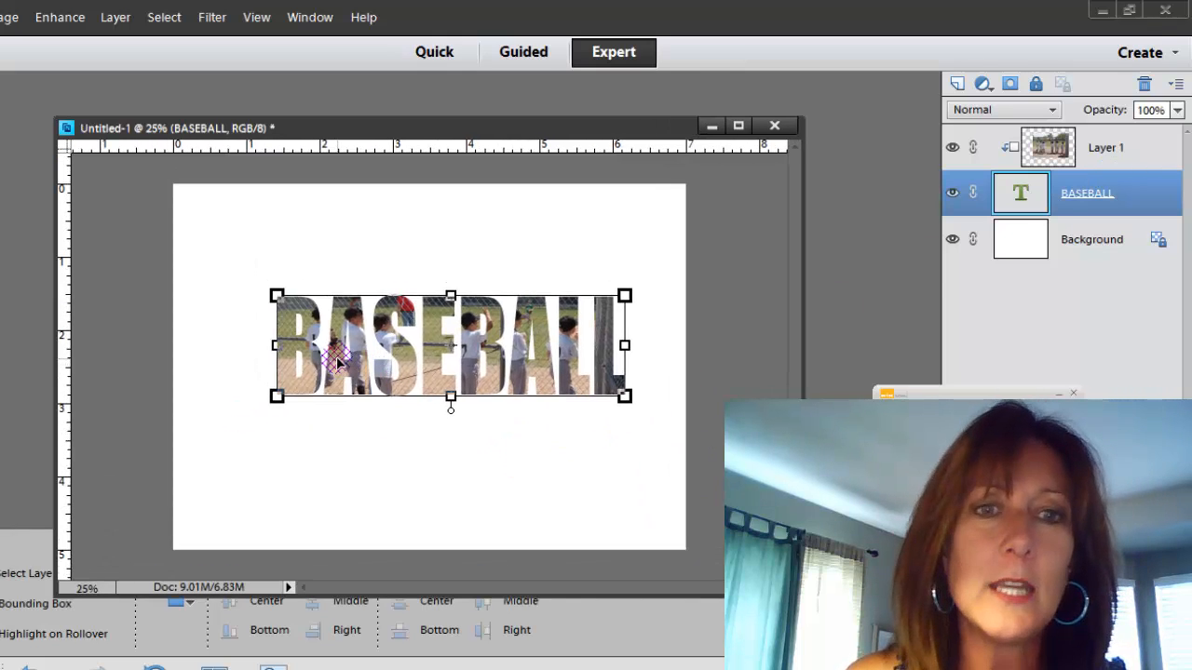
# Step: Reposition the clipped team photo on Layer 1 inside the BASEBALL letters so the players sit well within the word
pyautogui.moveTo(332, 361)
pyautogui.mouseDown()
pyautogui.moveTo(332, 403)
pyautogui.moveTo(337, 365)
pyautogui.mouseUp()
pyautogui.press('z')
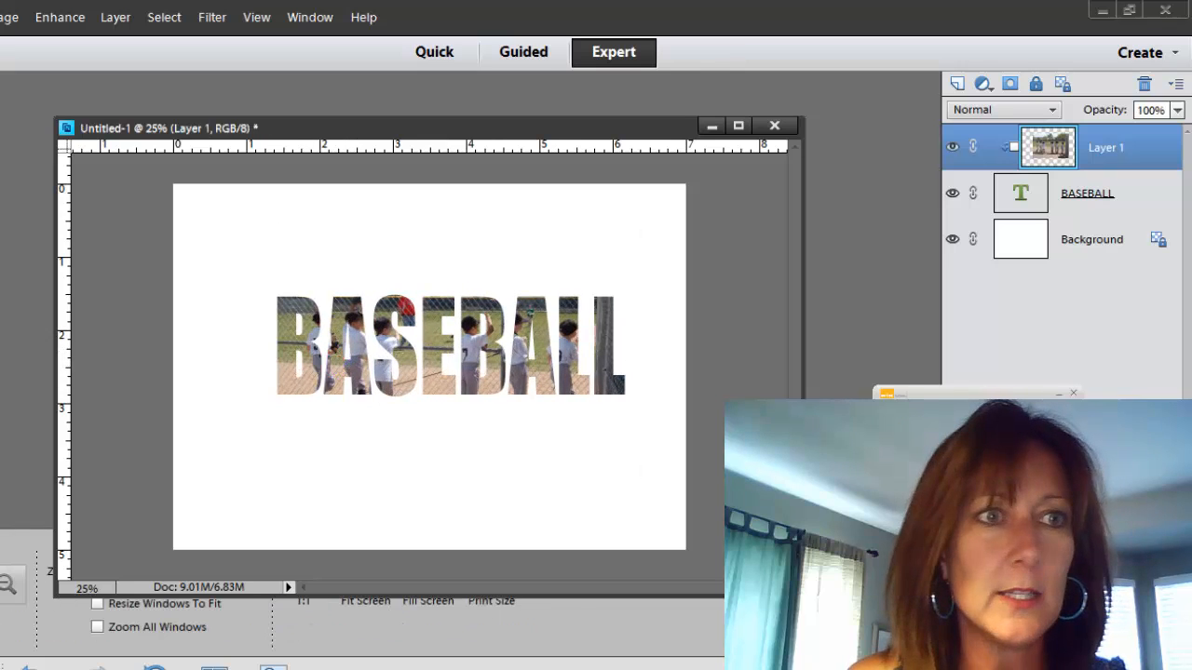
pyautogui.click(423, 395)
pyautogui.click(421, 394)
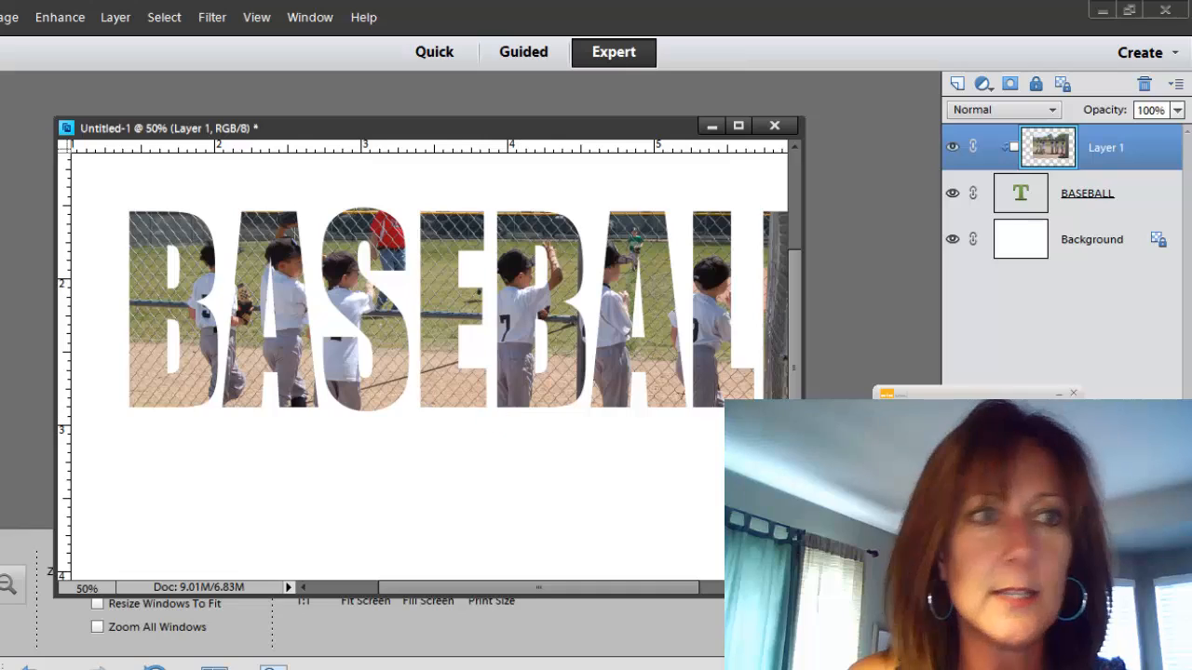
pyautogui.press('v')
pyautogui.moveTo(377, 358)
pyautogui.mouseDown()
pyautogui.moveTo(364, 380)
pyautogui.moveTo(354, 351)
pyautogui.moveTo(292, 338)
pyautogui.moveTo(363, 348)
pyautogui.mouseUp()
pyautogui.moveTo(802, 595); pyautogui.dragTo(984, 644)
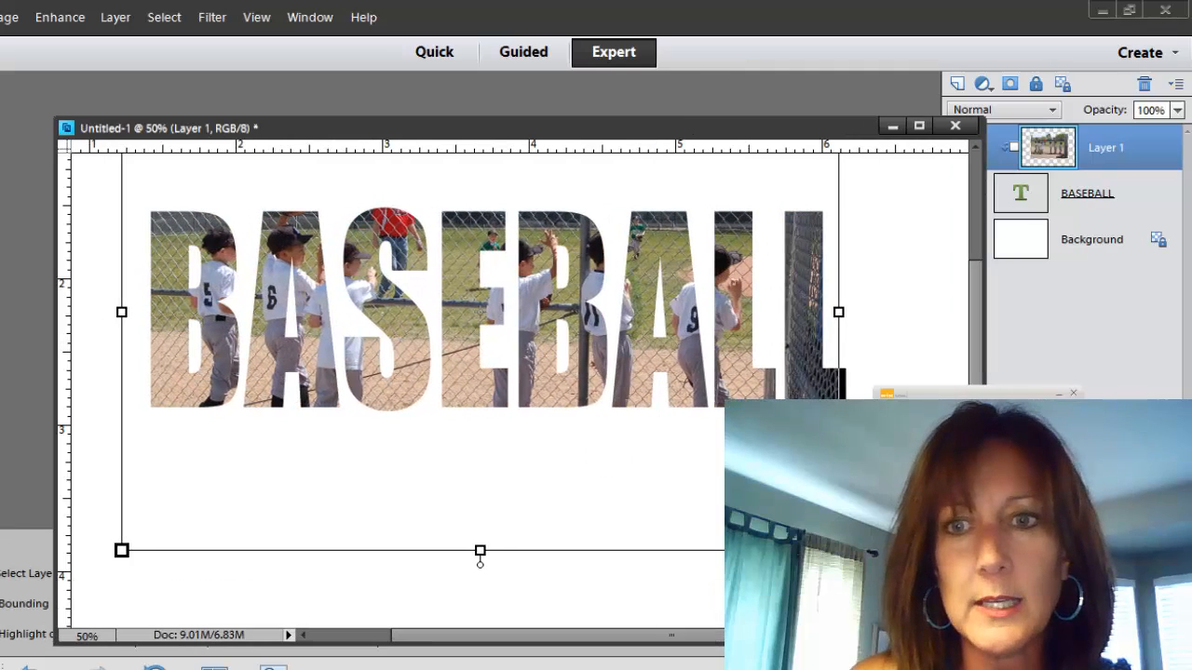
pyautogui.moveTo(732, 346); pyautogui.dragTo(752, 357)
pyautogui.moveTo(750, 341); pyautogui.dragTo(745, 343)
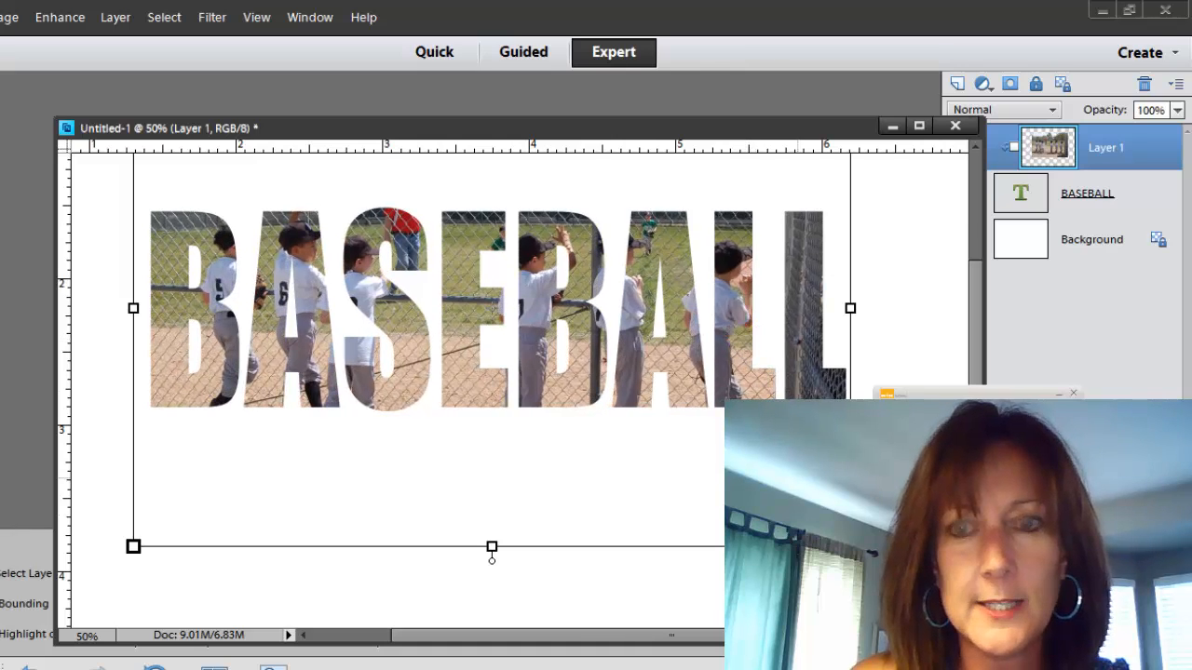
# Step: Fill the Background layer with the slate-blue foreground color using the Paint Bucket
pyautogui.click(1118, 192)
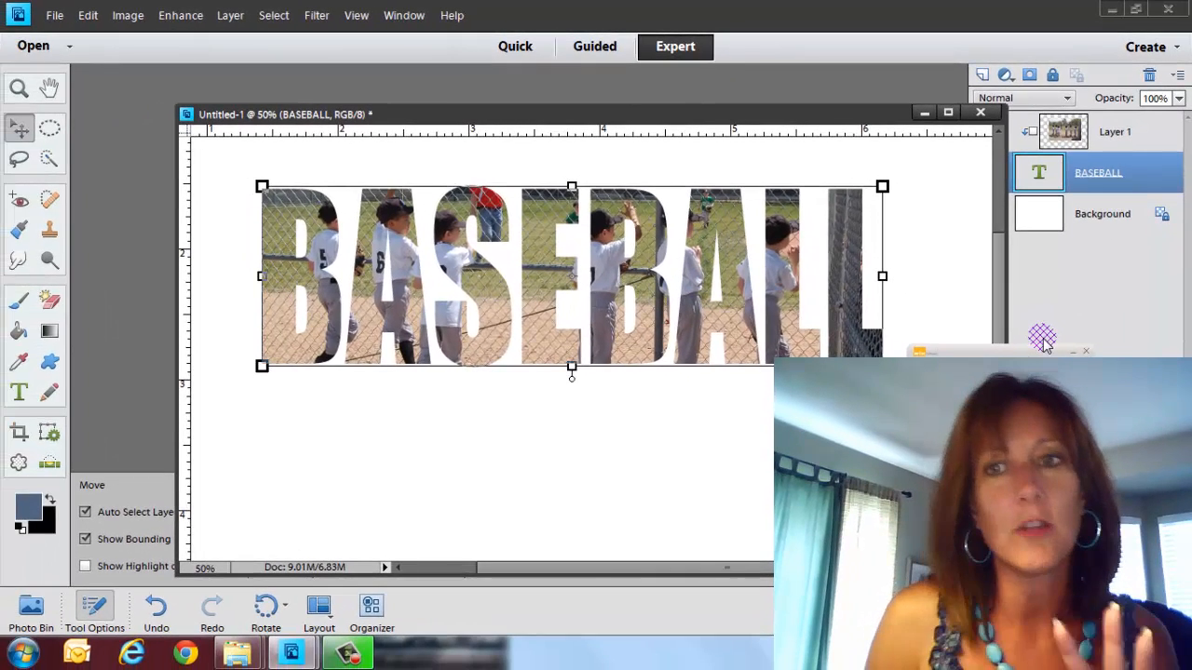
pyautogui.click(1114, 223)
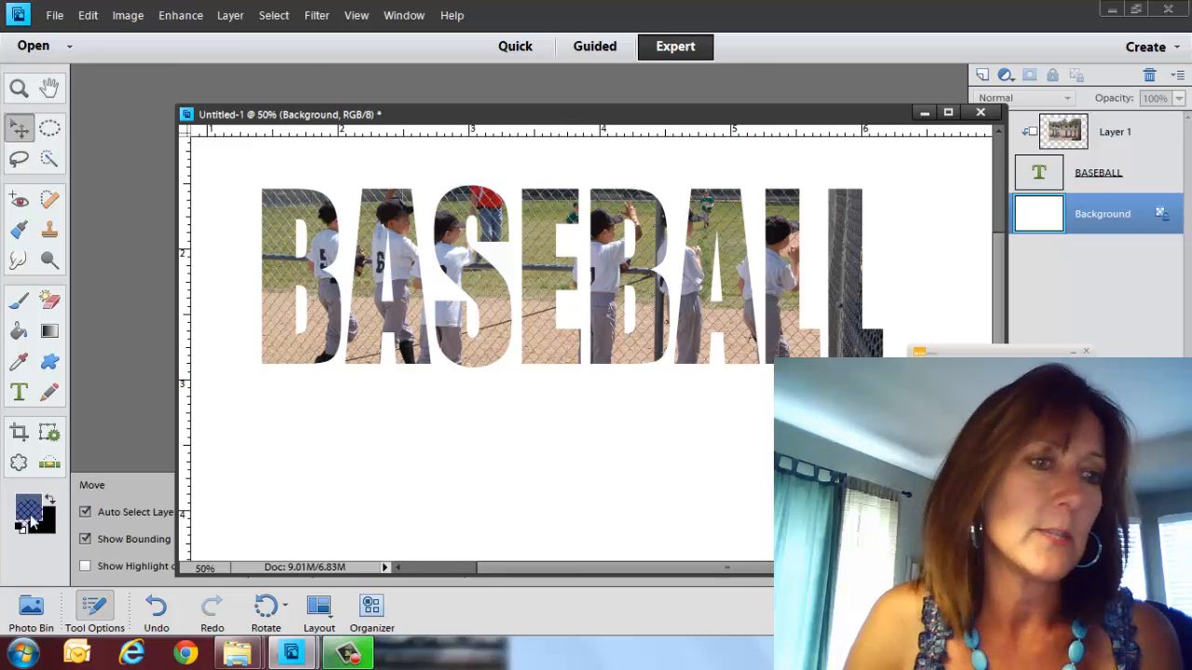
pyautogui.click(19, 333)
pyautogui.click(354, 520)
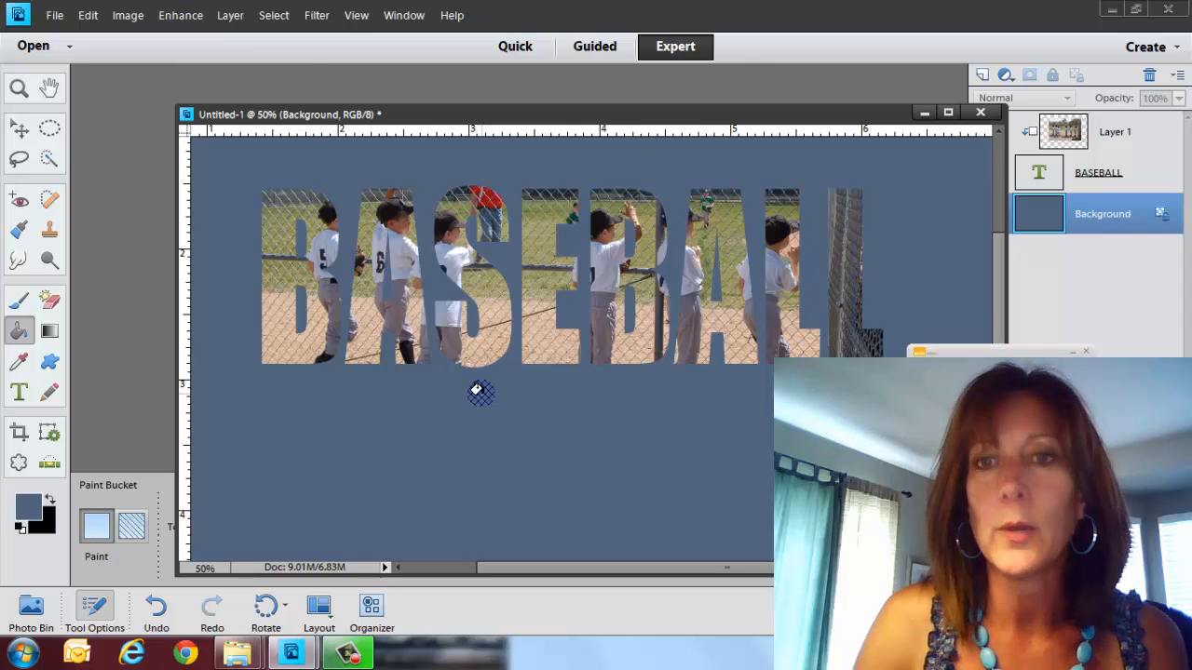
# Step: Apply a soft-edged style from the Drop Shadows set to the BASEBALL text layer
pyautogui.click(1094, 172)
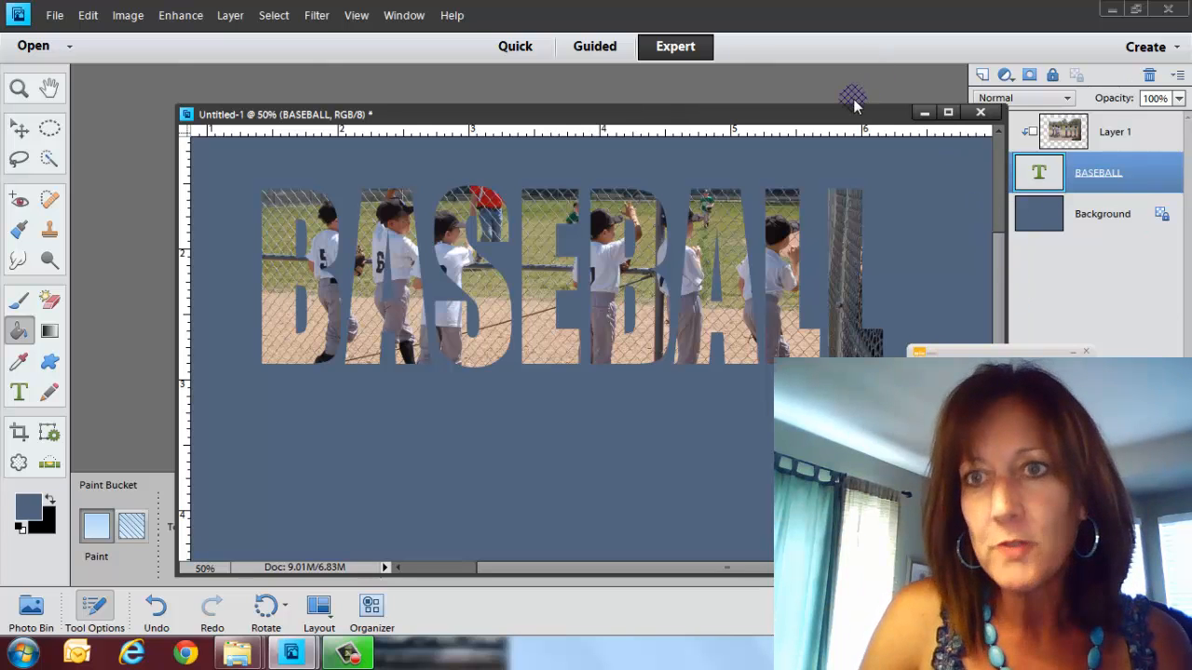
pyautogui.moveTo(791, 116); pyautogui.dragTo(622, 116)
pyautogui.moveTo(1035, 352); pyautogui.dragTo(733, 227)
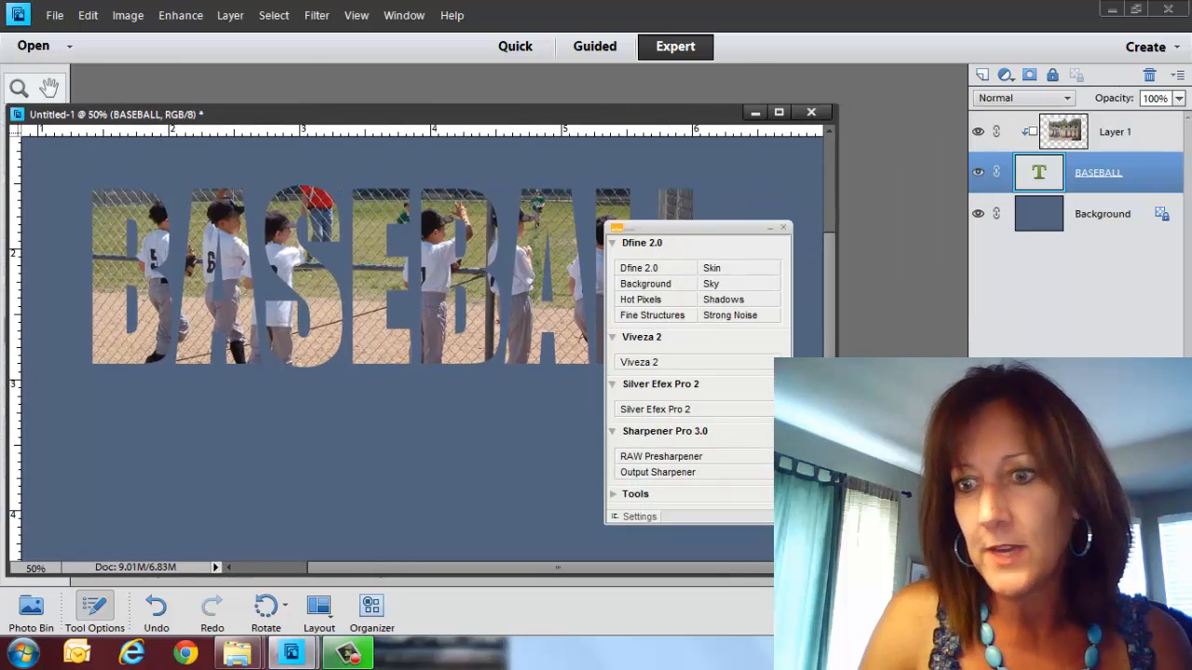
pyautogui.click(1022, 607)
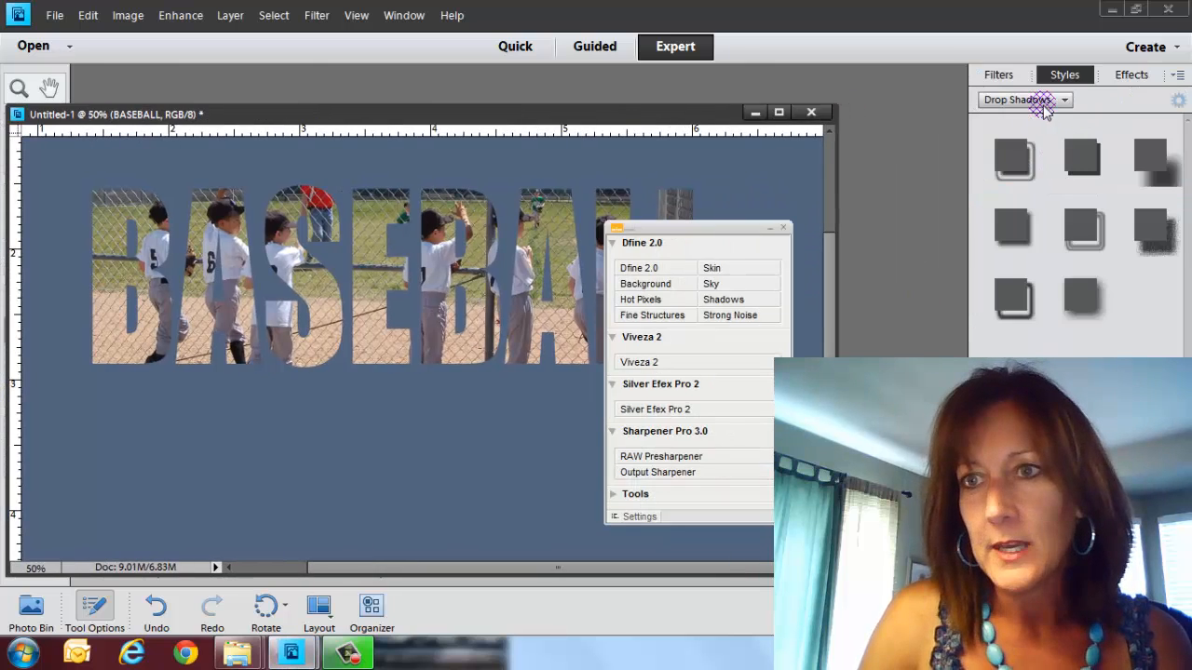
pyautogui.click(1081, 295)
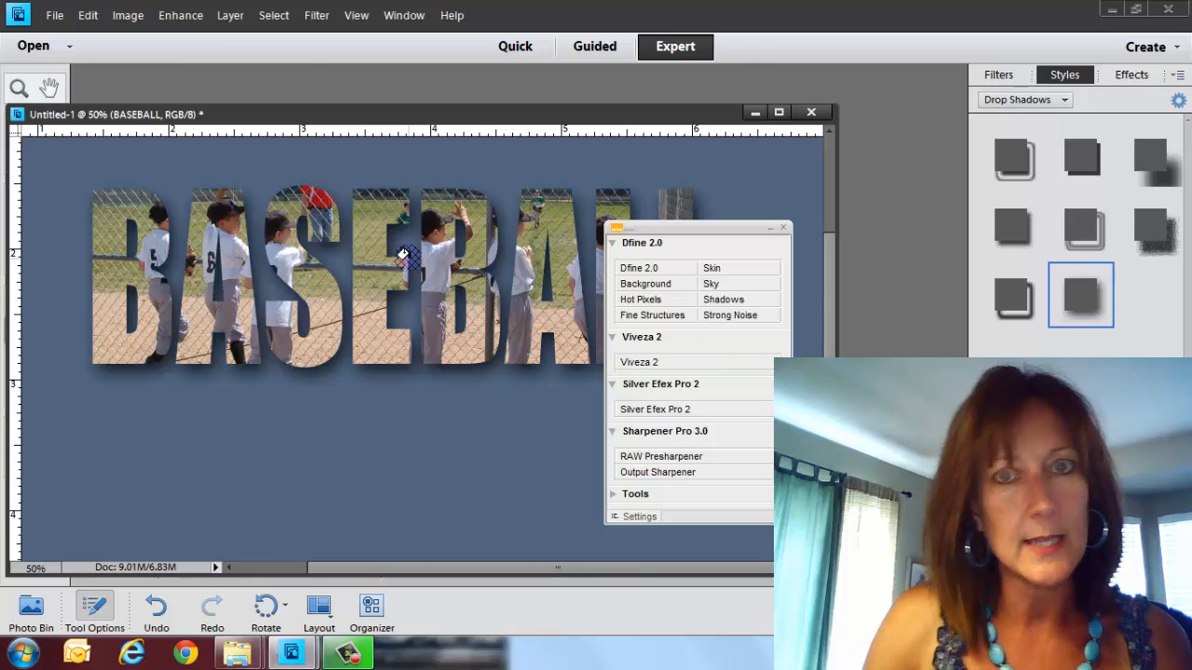
# Step: Add a thick black outline from the Strokes styles to the BASEBALL text and move the floating plug-in palette off the word
pyautogui.click(994, 98)
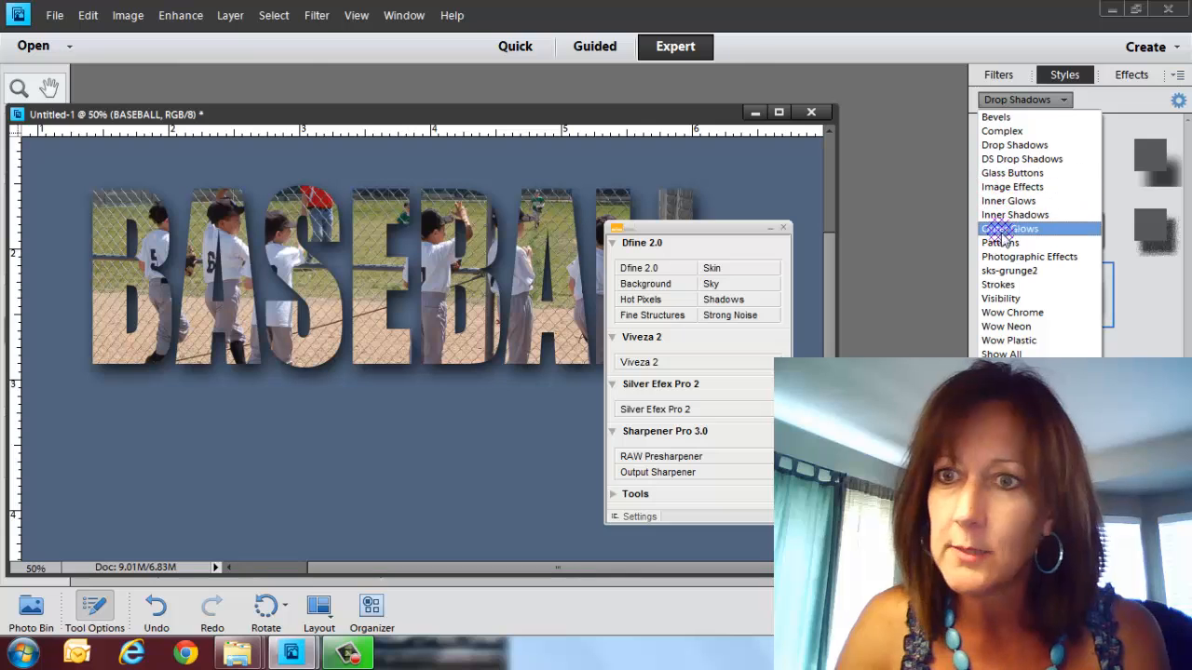
pyautogui.click(997, 287)
pyautogui.click(1013, 225)
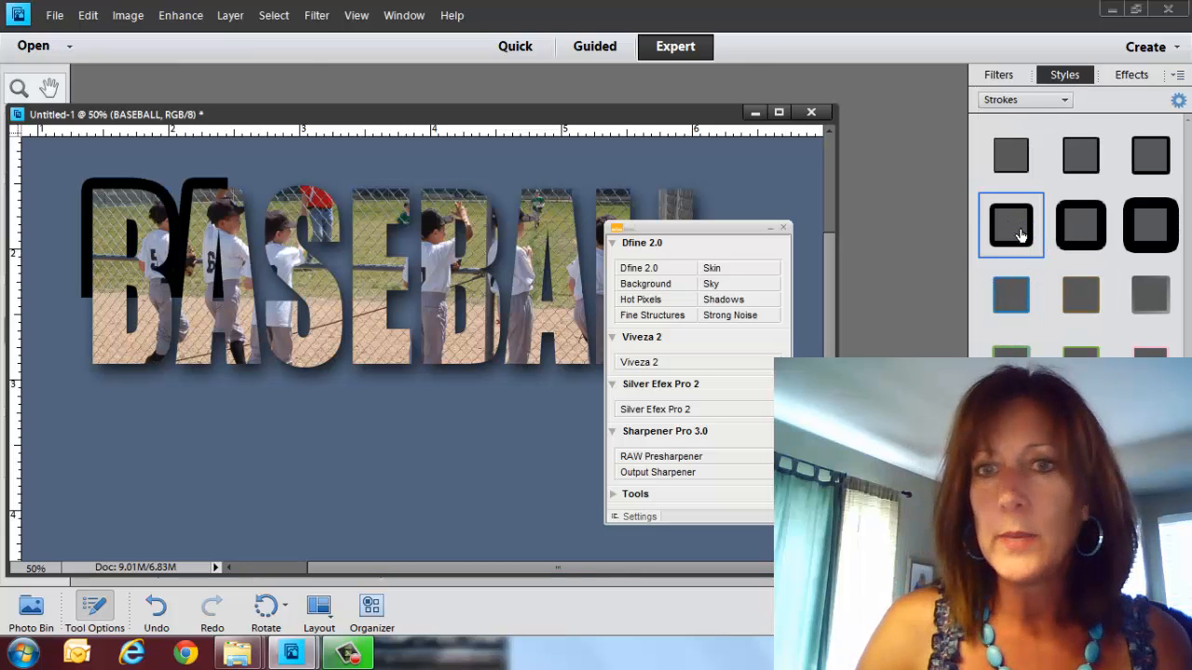
pyautogui.moveTo(644, 225); pyautogui.dragTo(851, 327)
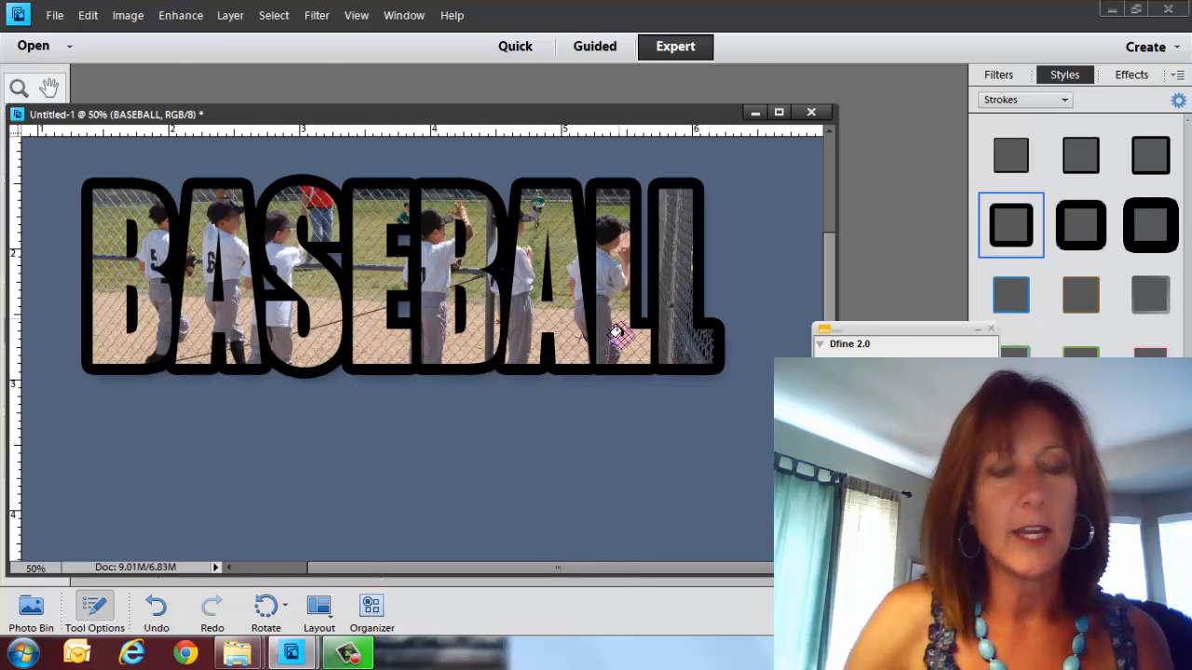
# Step: Switch to Internet Explorer, view the naods.com/secret offer page, and go to the NAODS home page to view the Free Webinars options
pyautogui.click(133, 656)
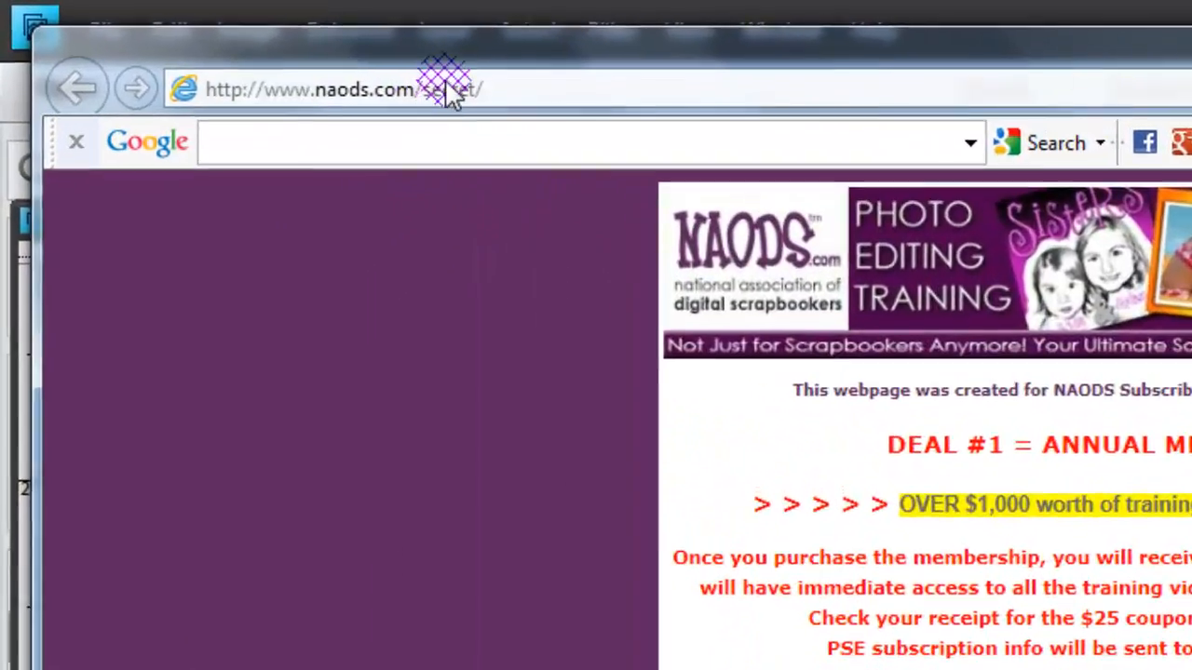
pyautogui.click(253, 46)
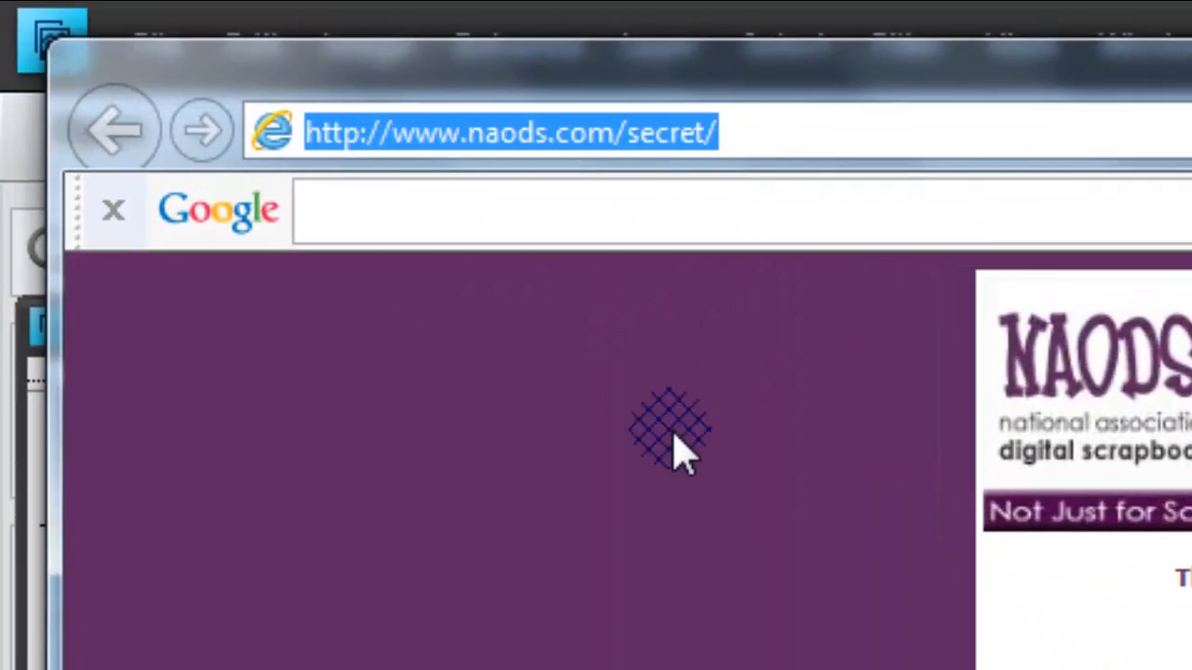
pyautogui.click(803, 145)
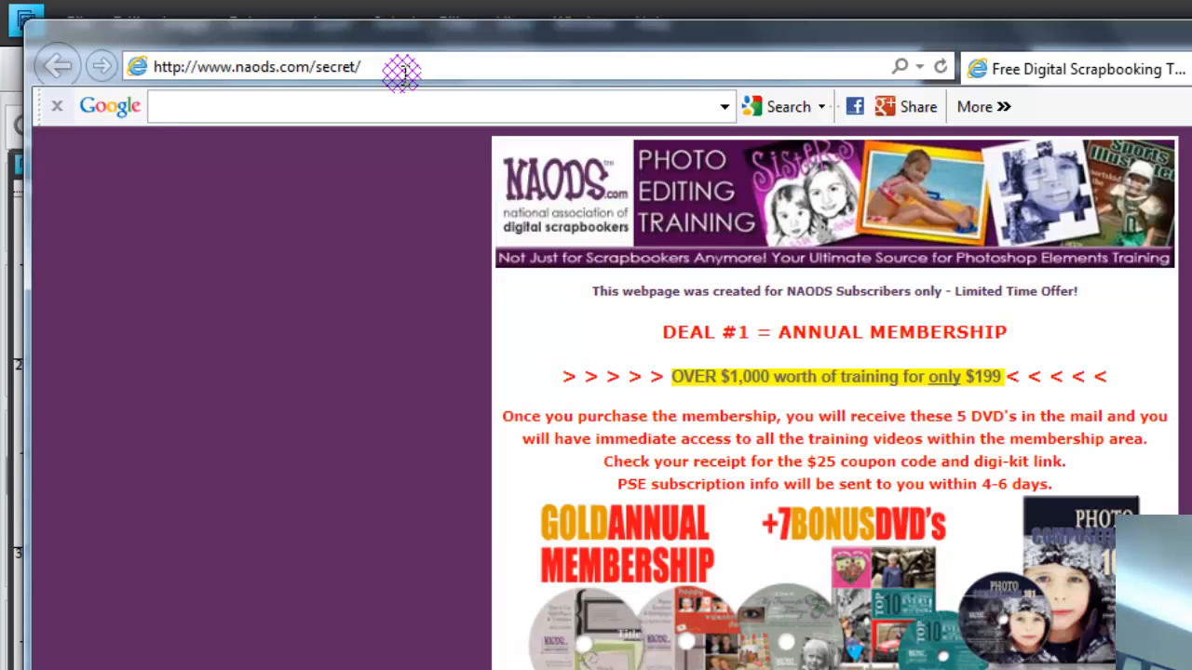
pyautogui.click(582, 227)
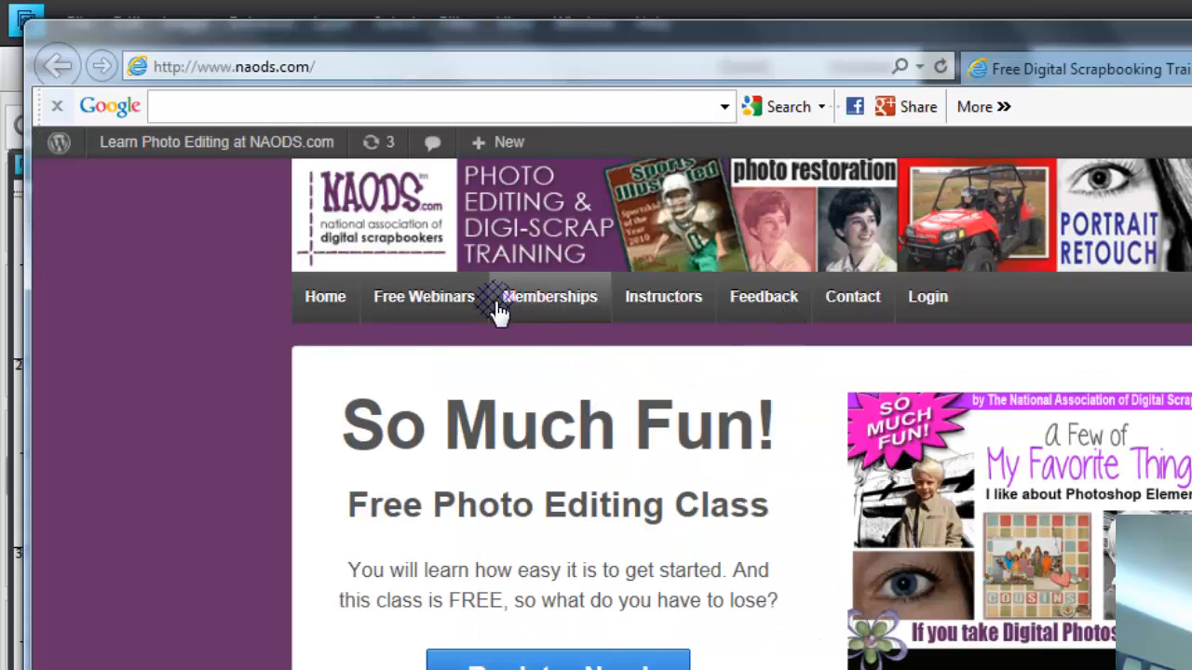
pyautogui.moveTo(412, 310)
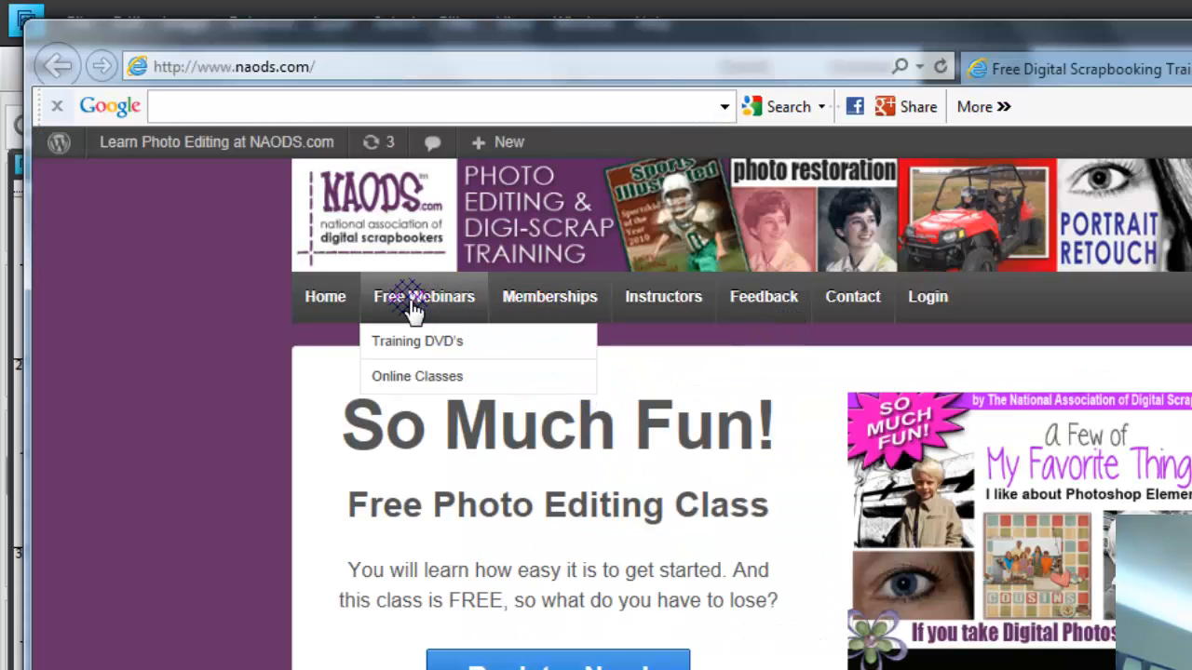